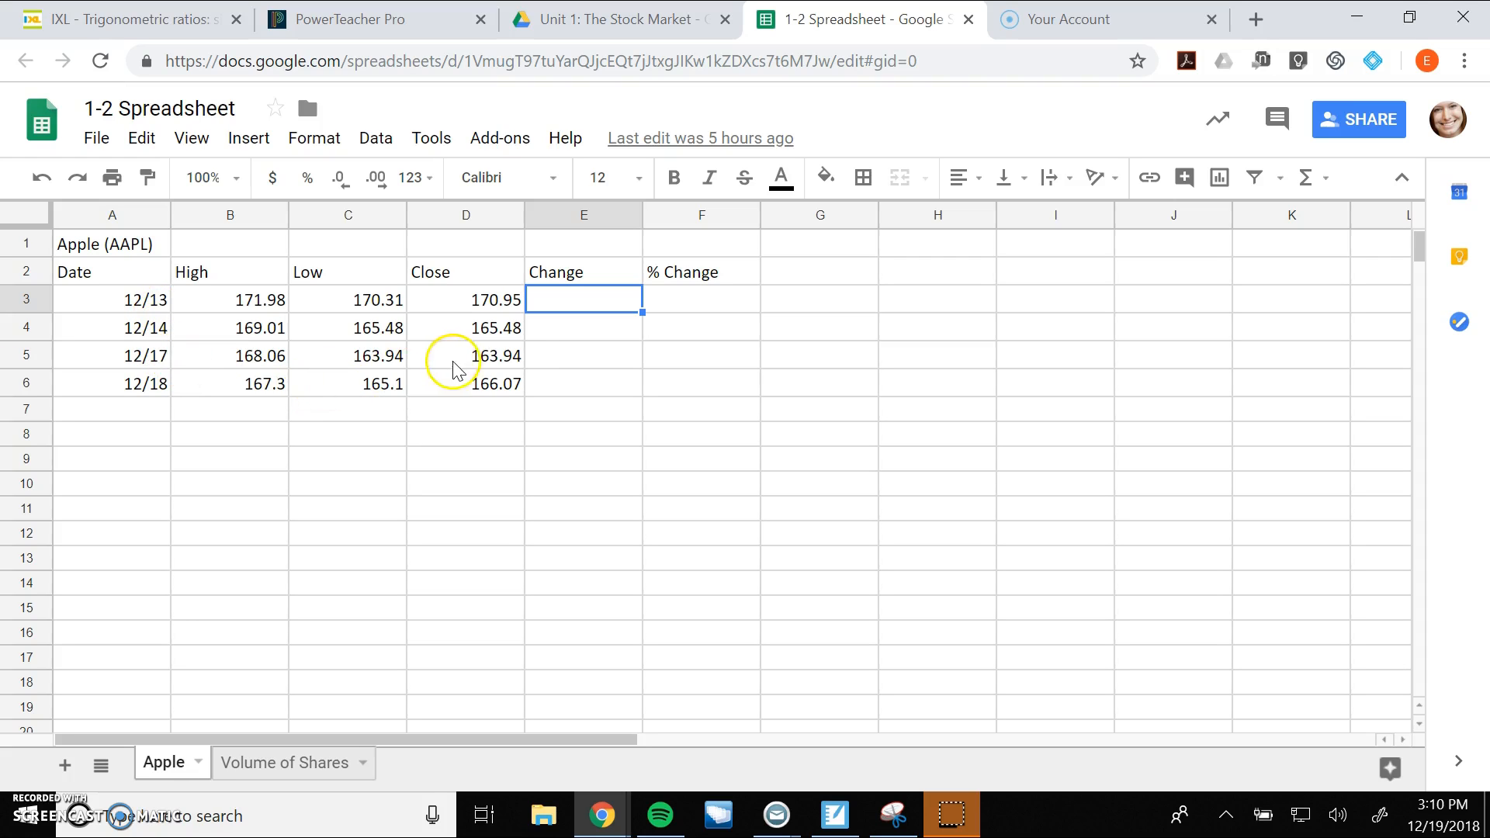
Examine the Change column and compare the 12/13 and 12/14 closing prices in D3 and D4.
click(564, 273)
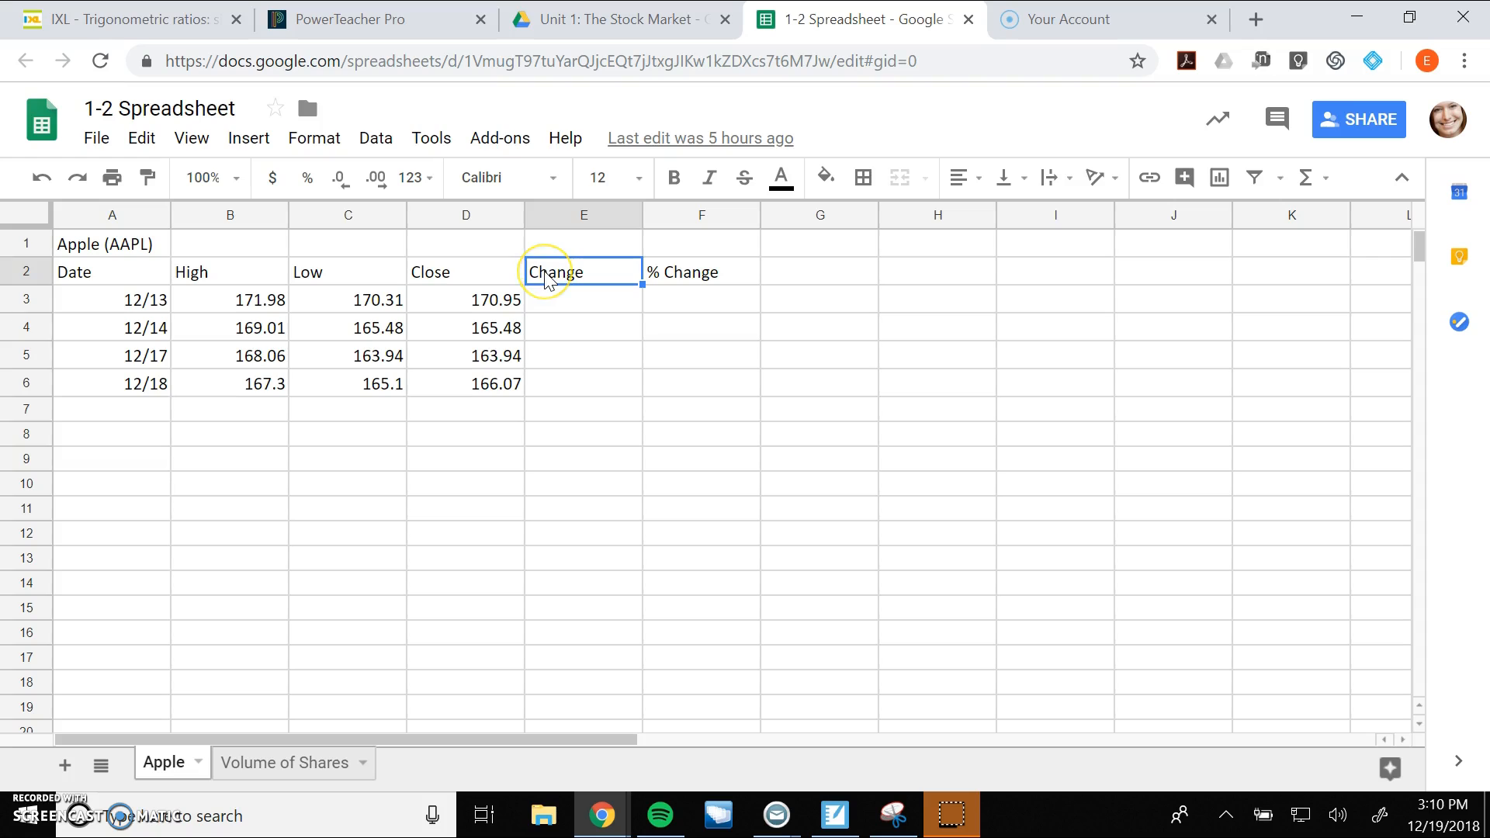
click(493, 305)
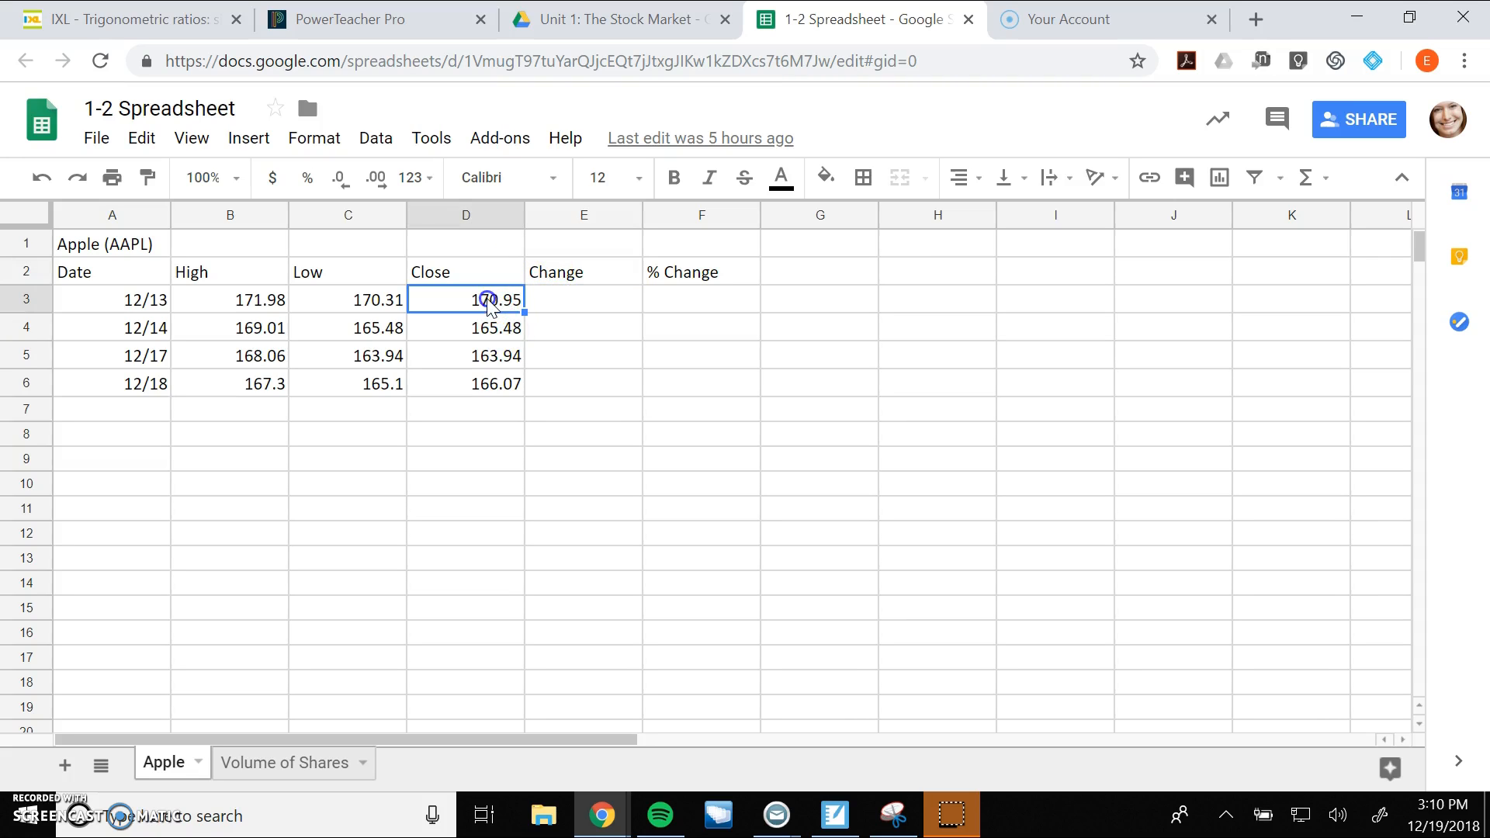
click(489, 326)
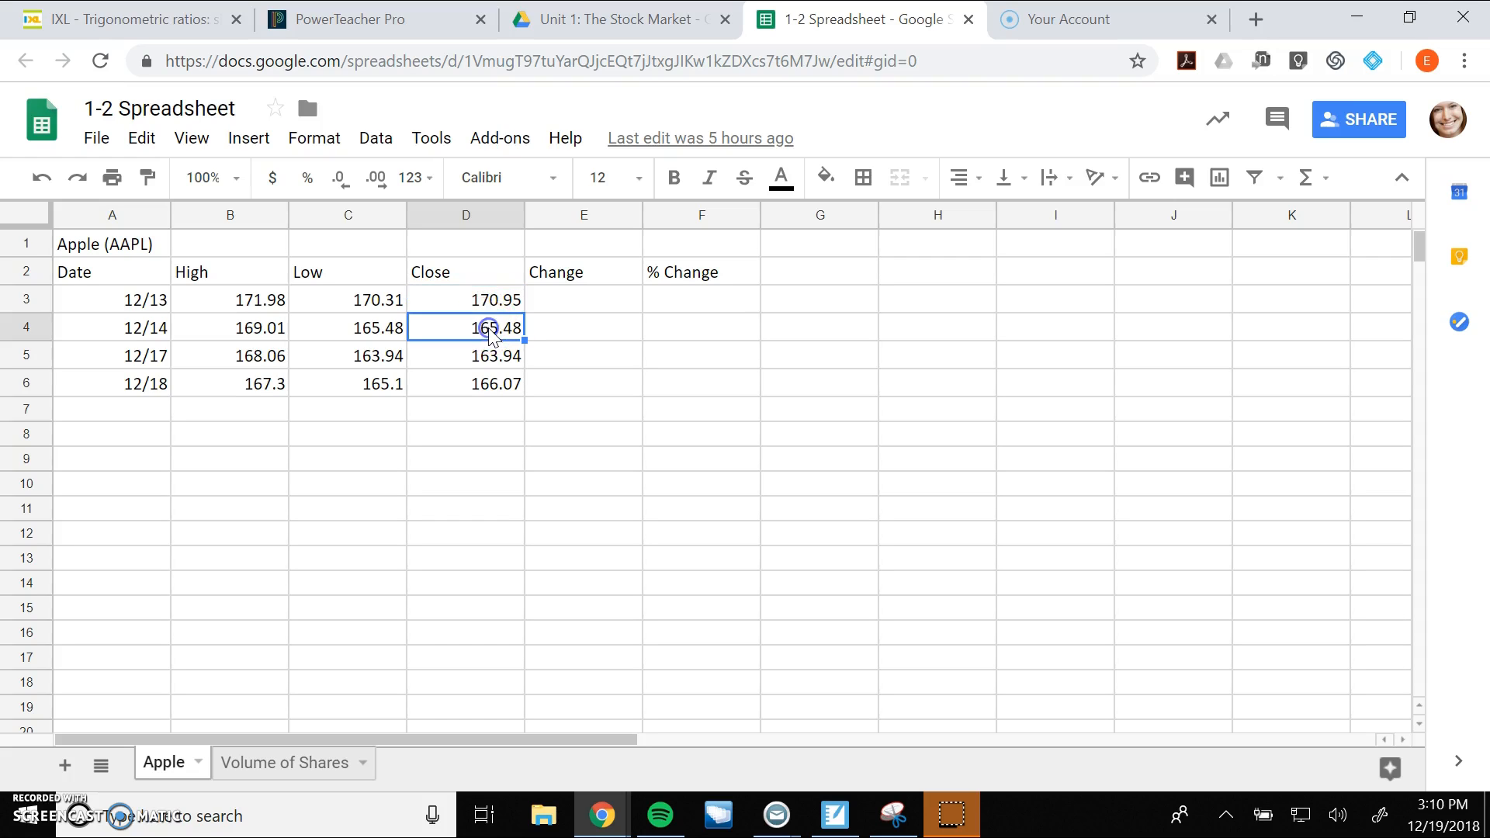
click(486, 302)
click(489, 325)
click(490, 299)
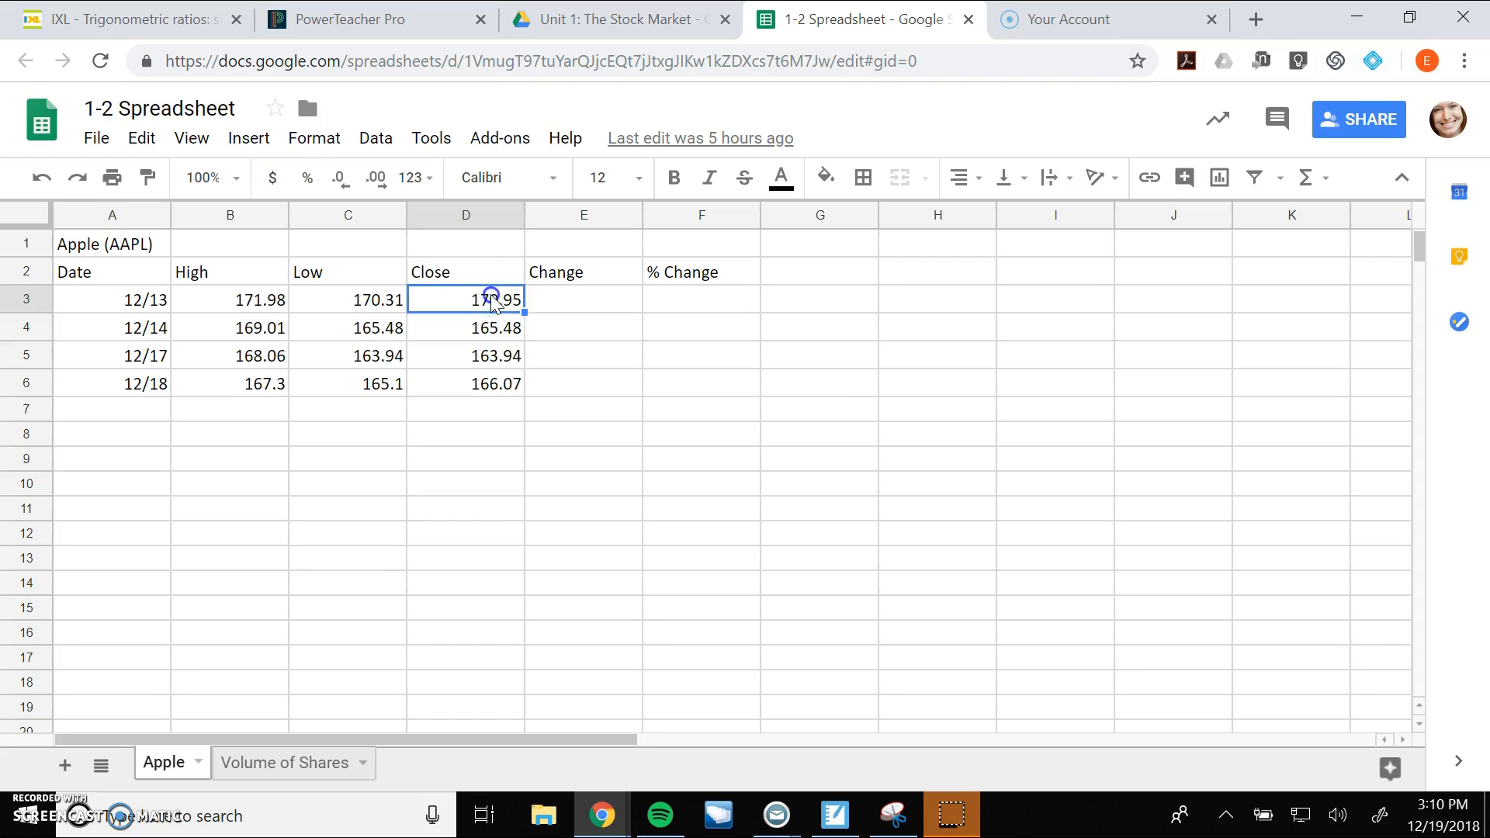
click(491, 323)
Shade the empty Change cell E3 for the first date light gray.
click(553, 307)
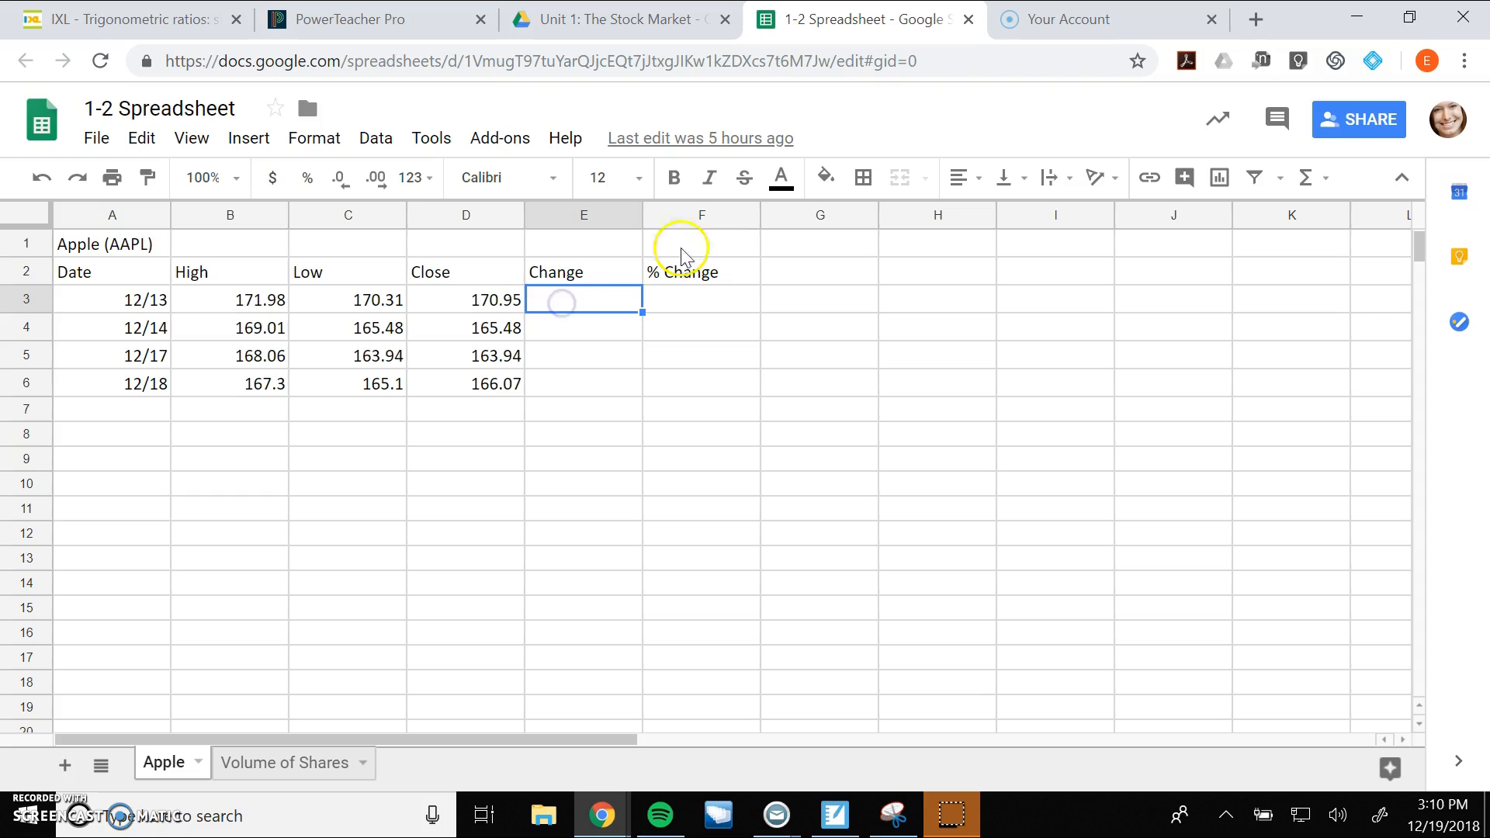
click(826, 179)
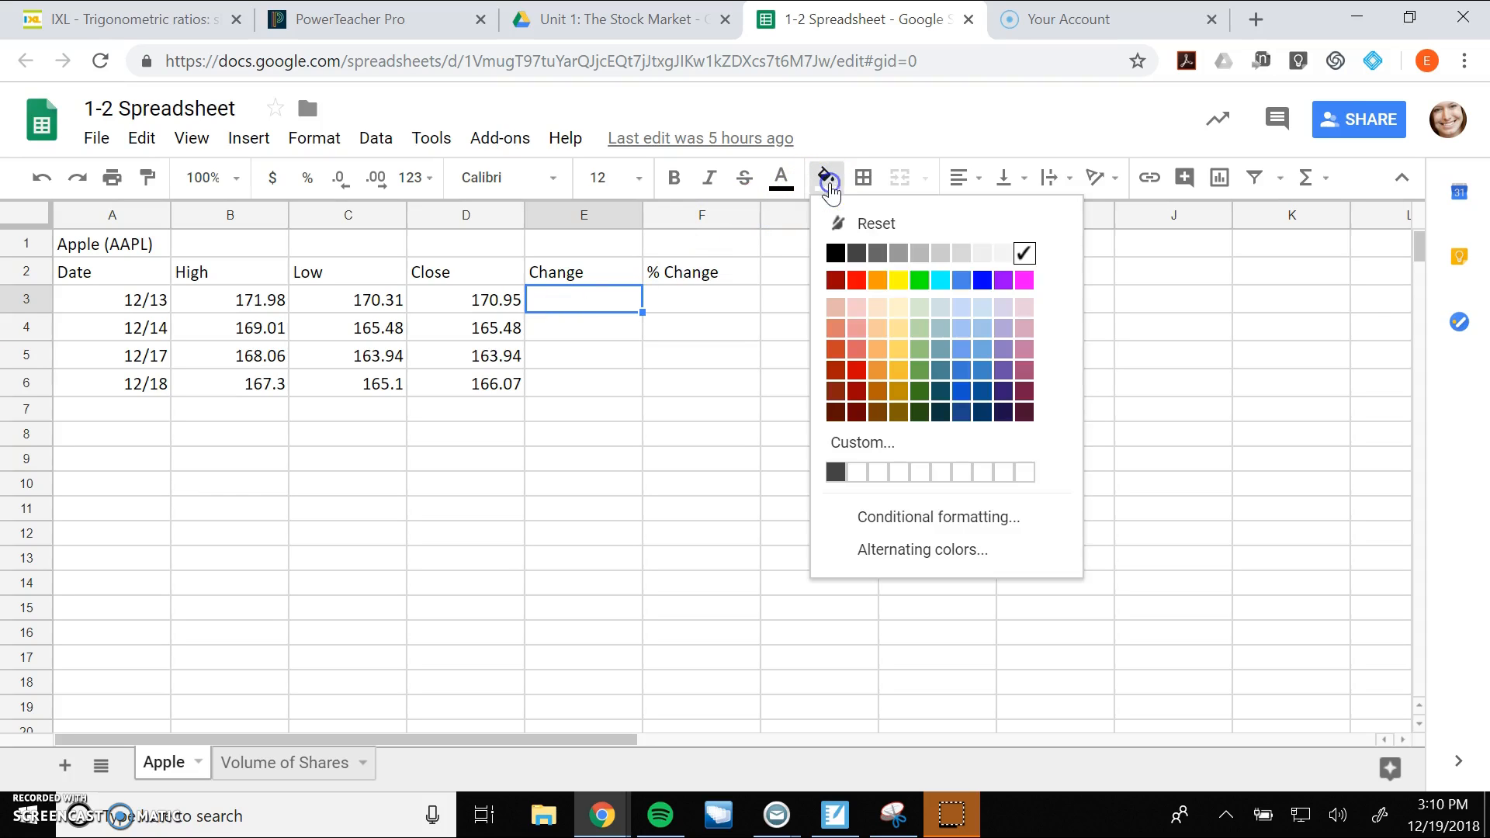
click(959, 253)
click(574, 328)
click(595, 302)
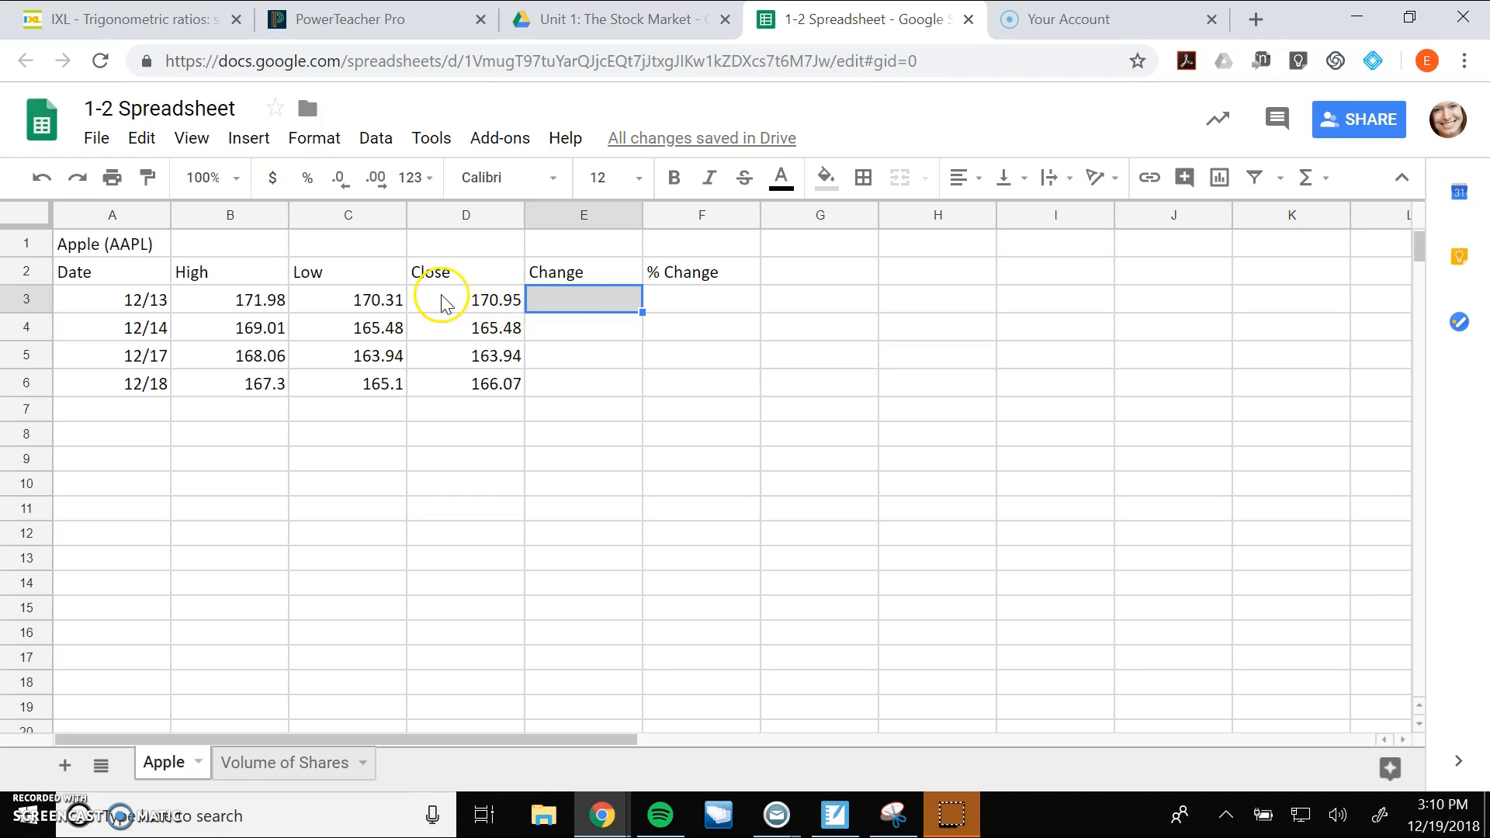
Enter the formula =D4-D3 in E4 to calculate the 12/14 change in closing price.
click(467, 297)
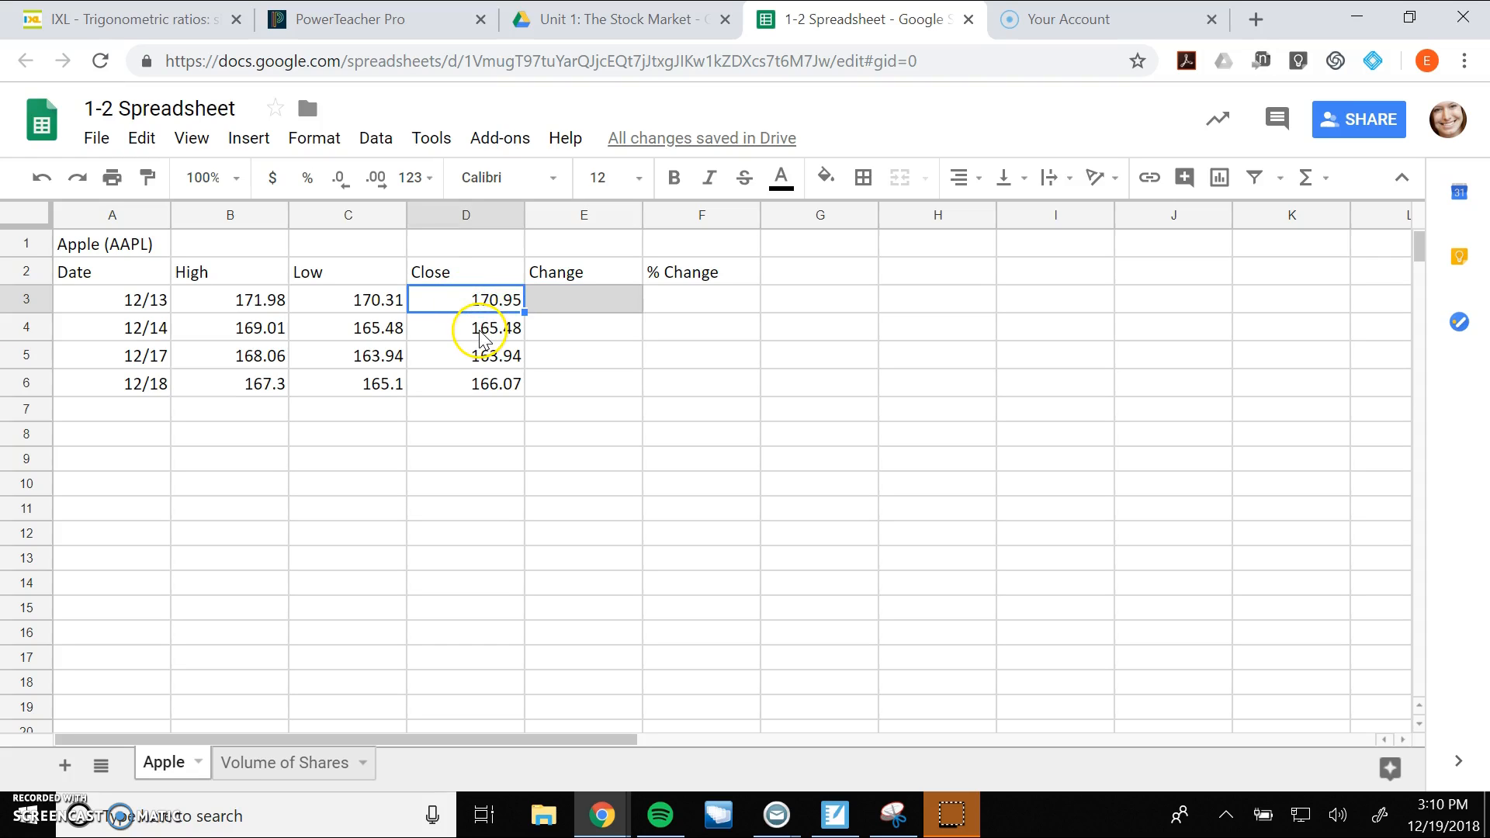
click(481, 334)
click(487, 290)
click(481, 334)
click(564, 329)
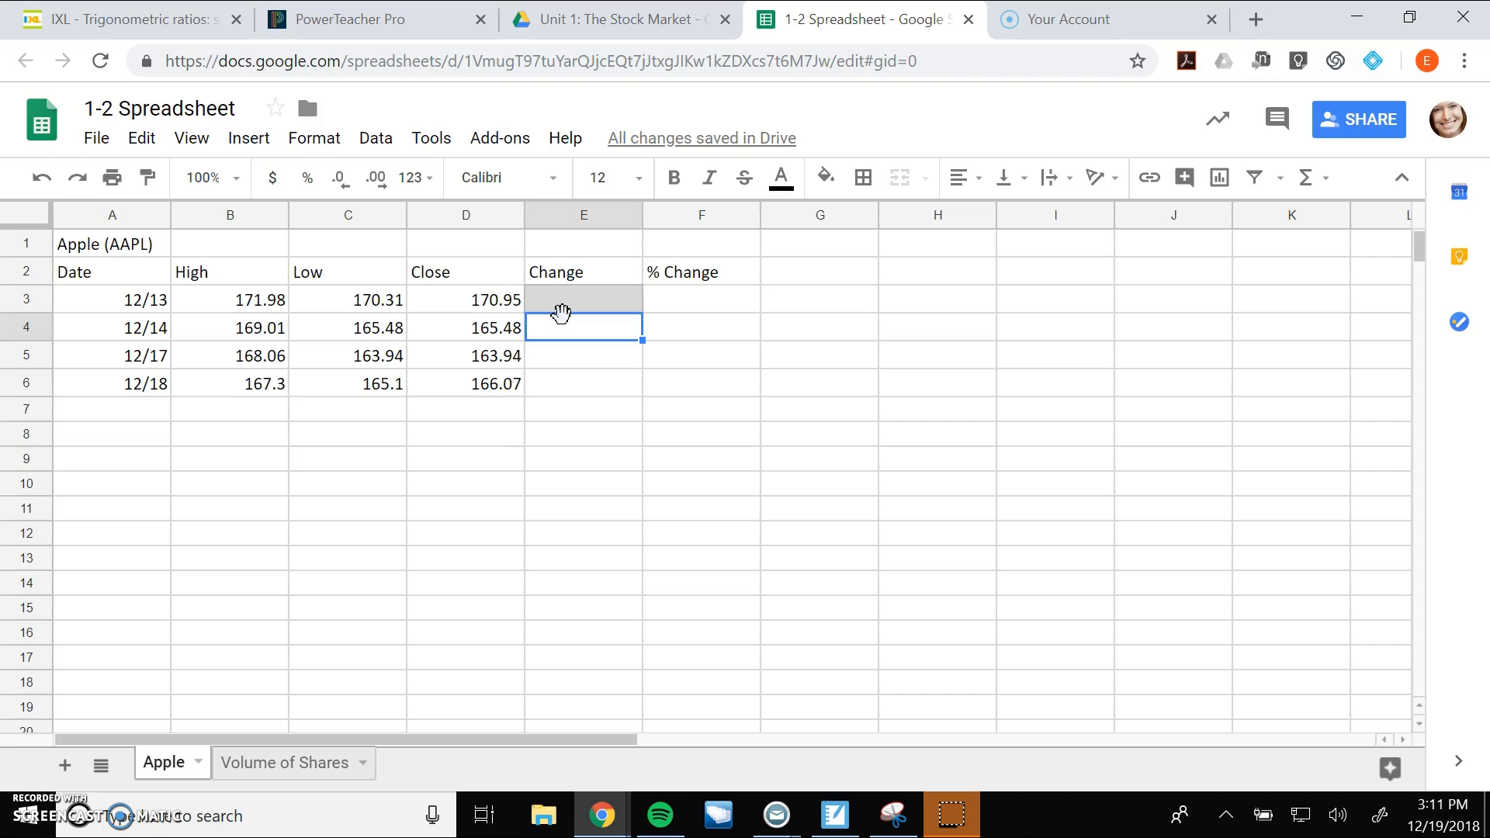
text(=)
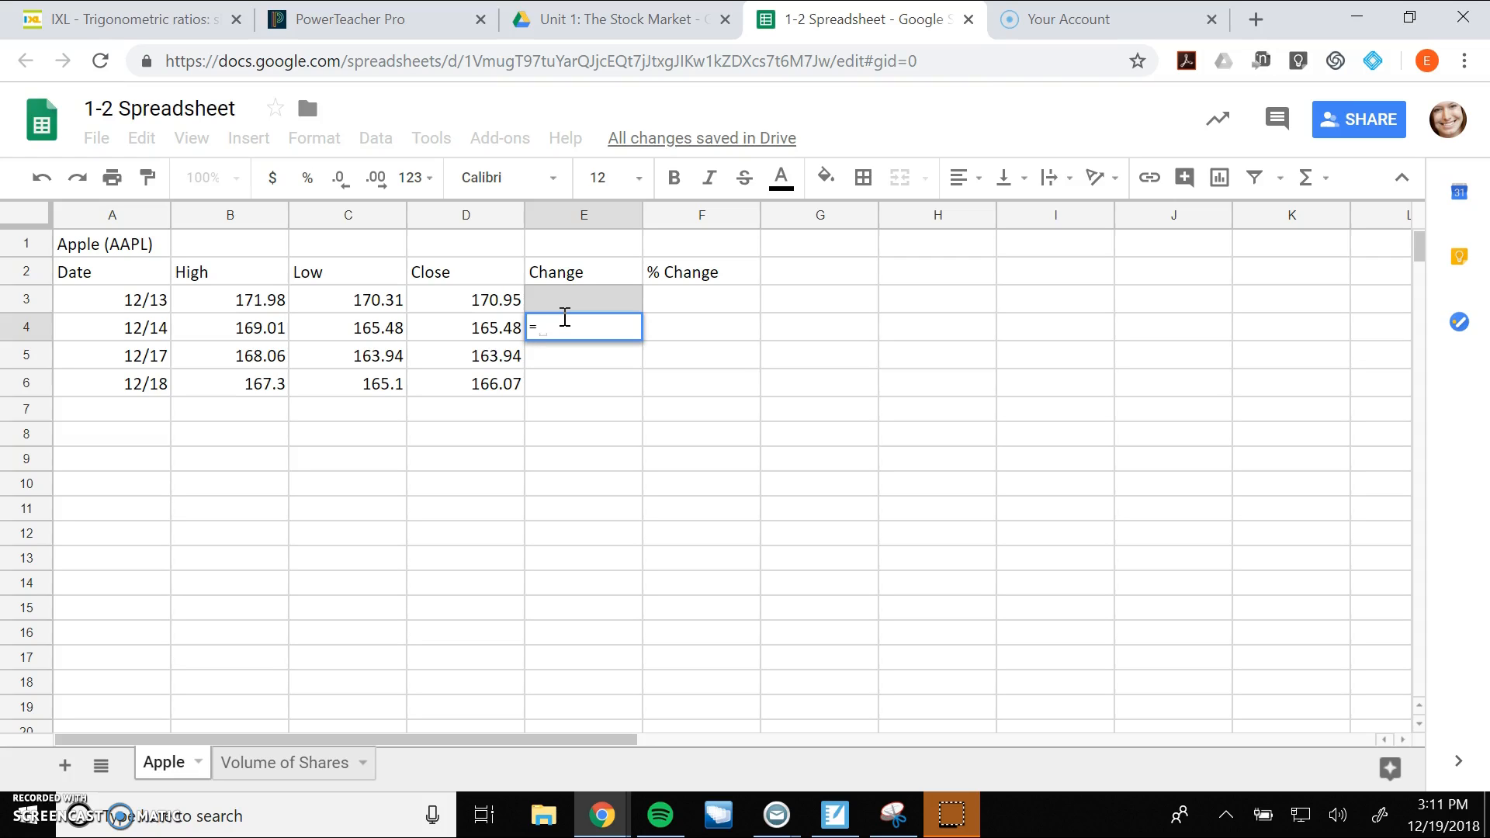
text(D)
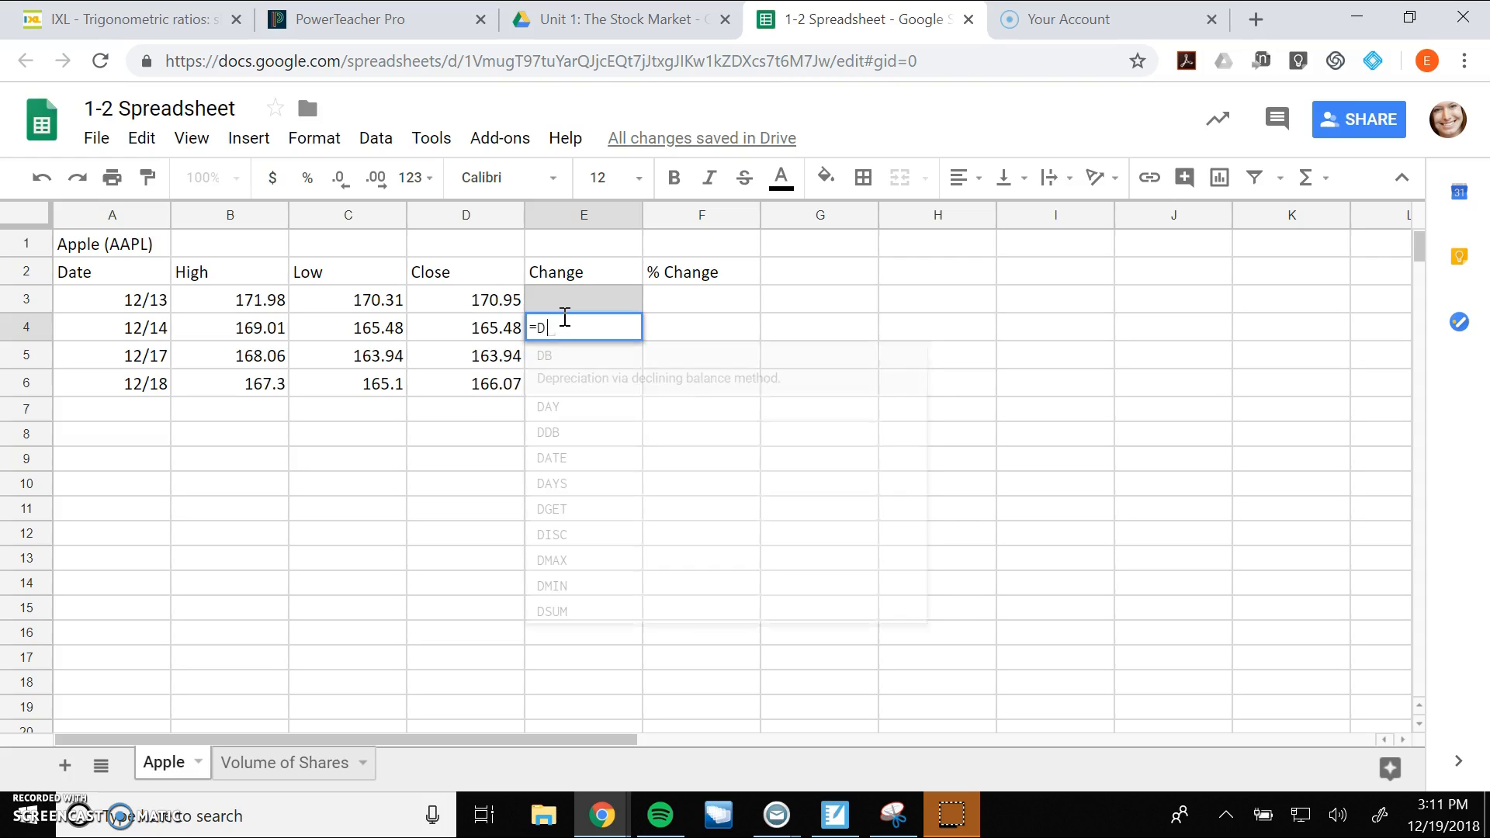
text(4)
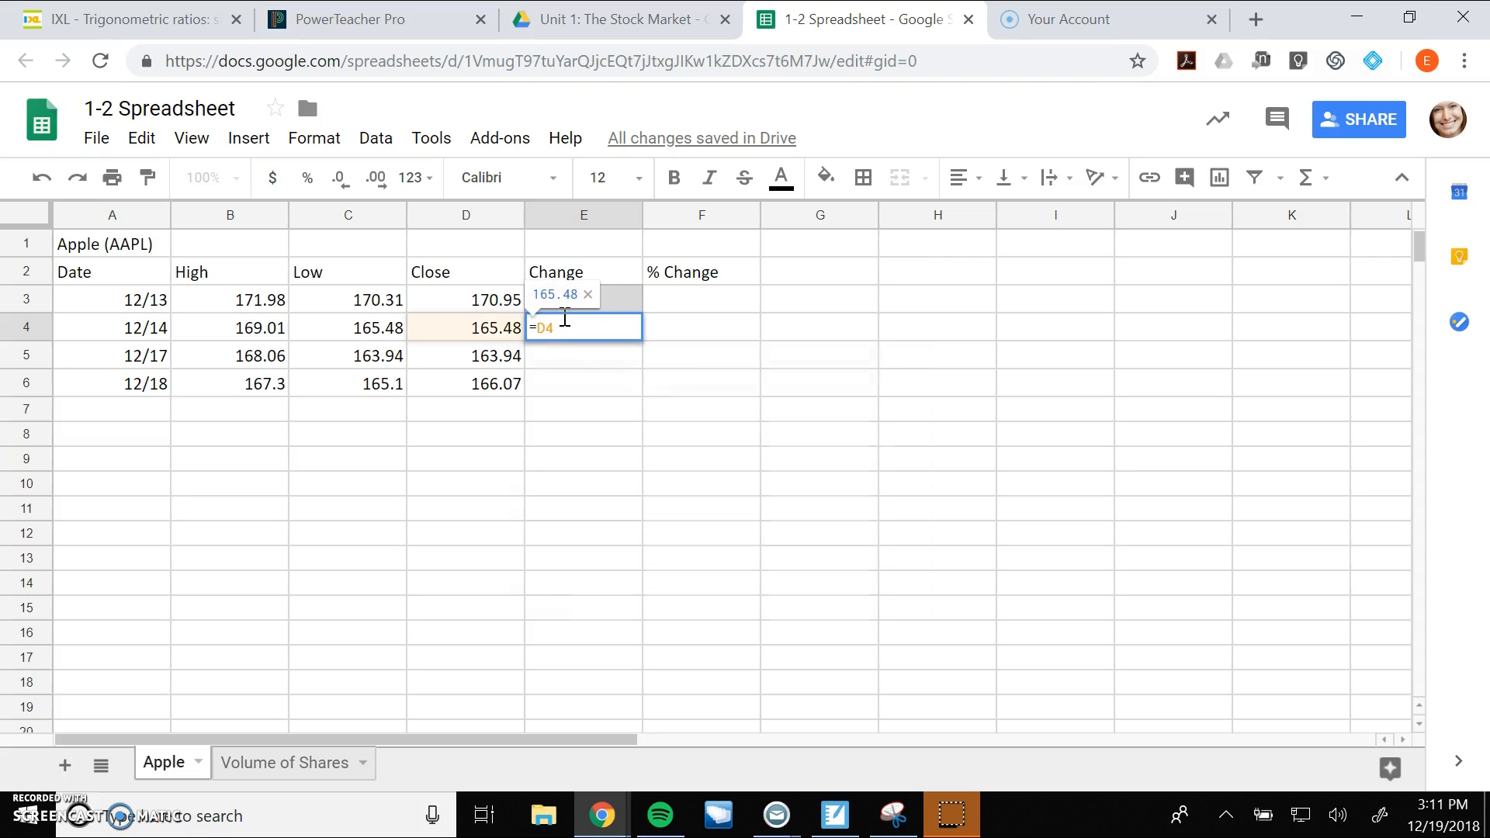
text(-)
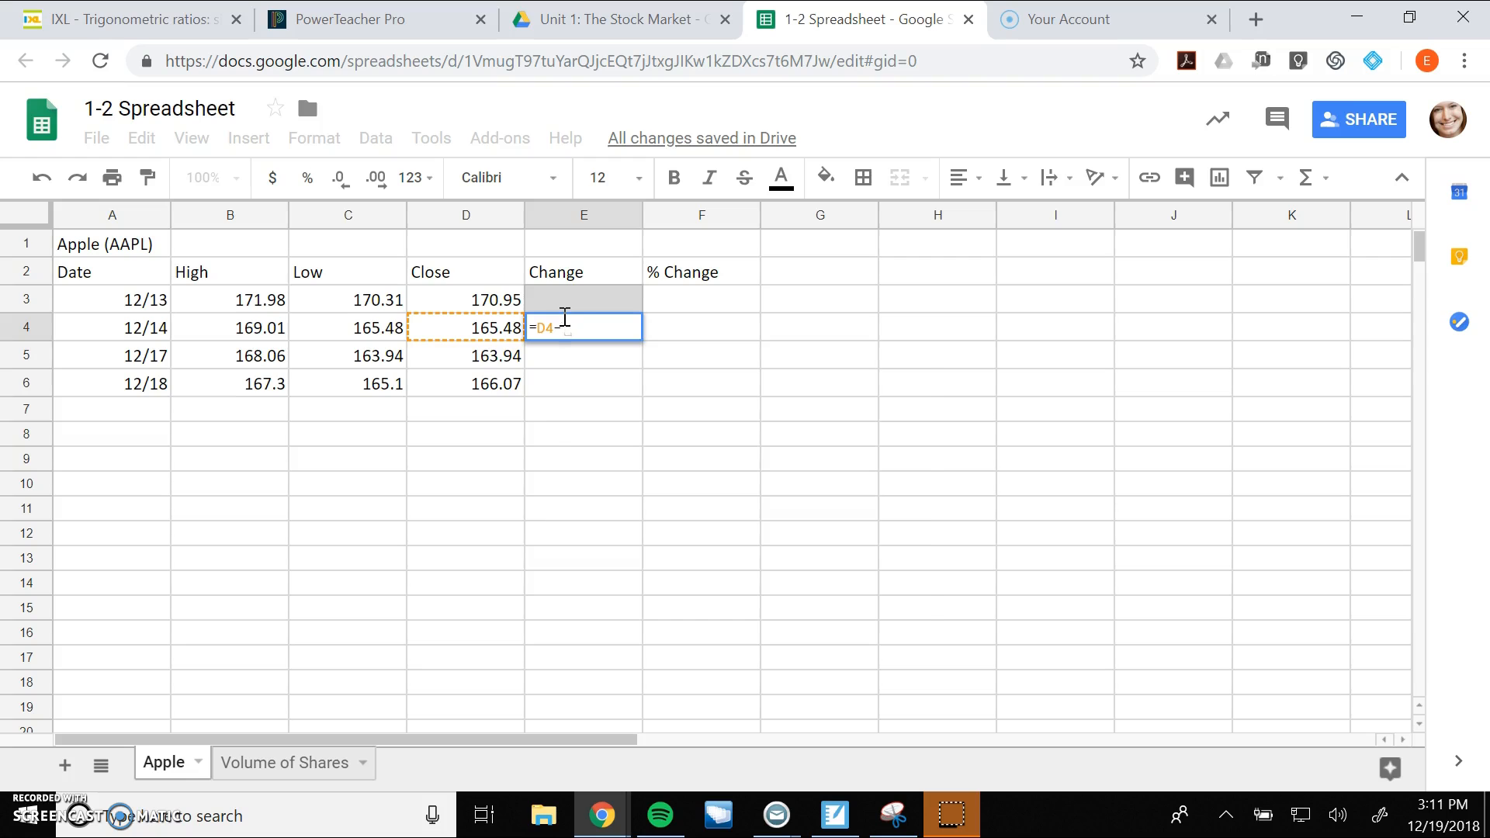
text(D3)
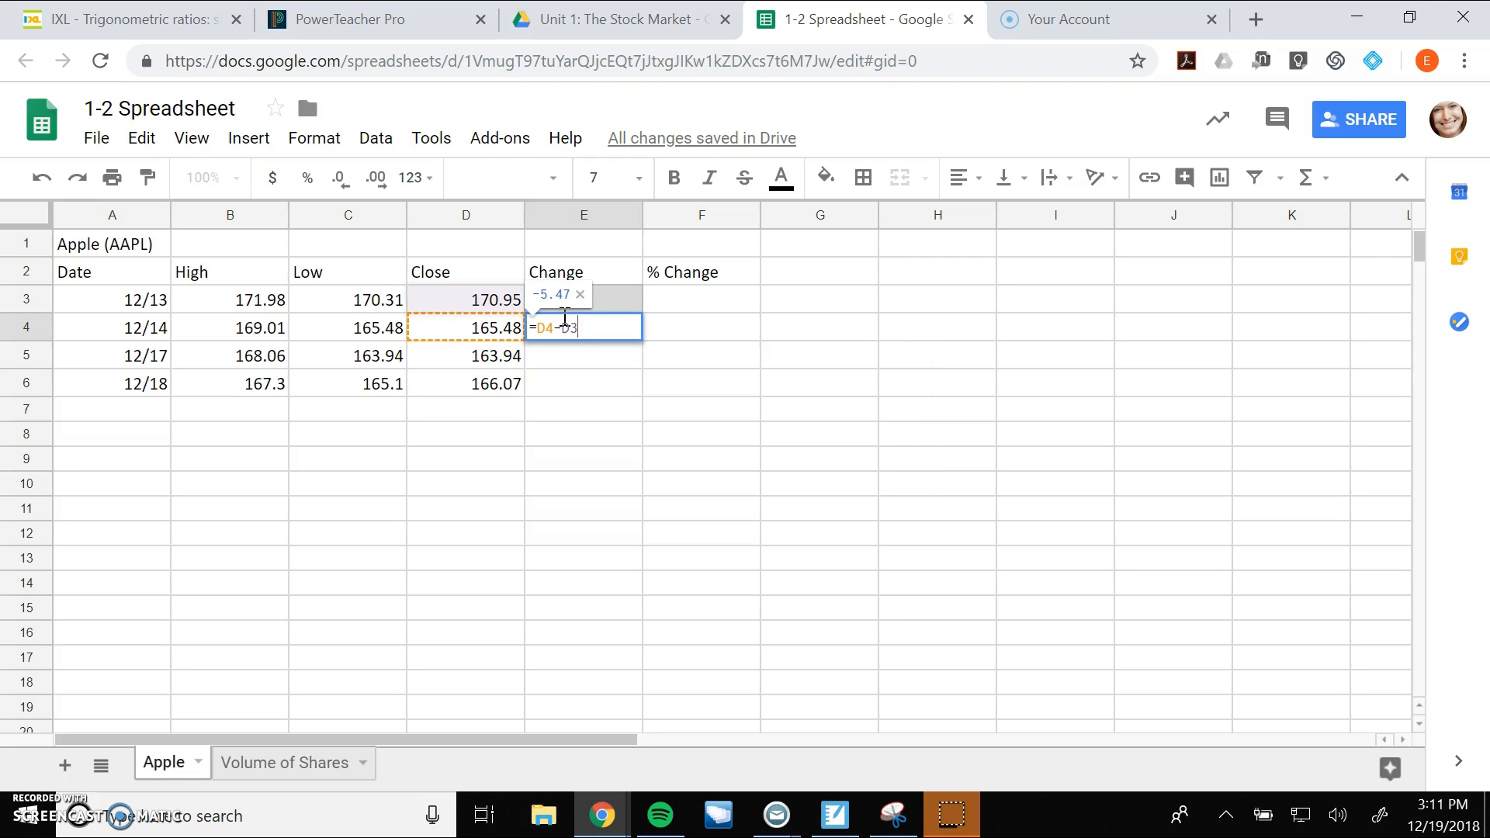
key(Return)
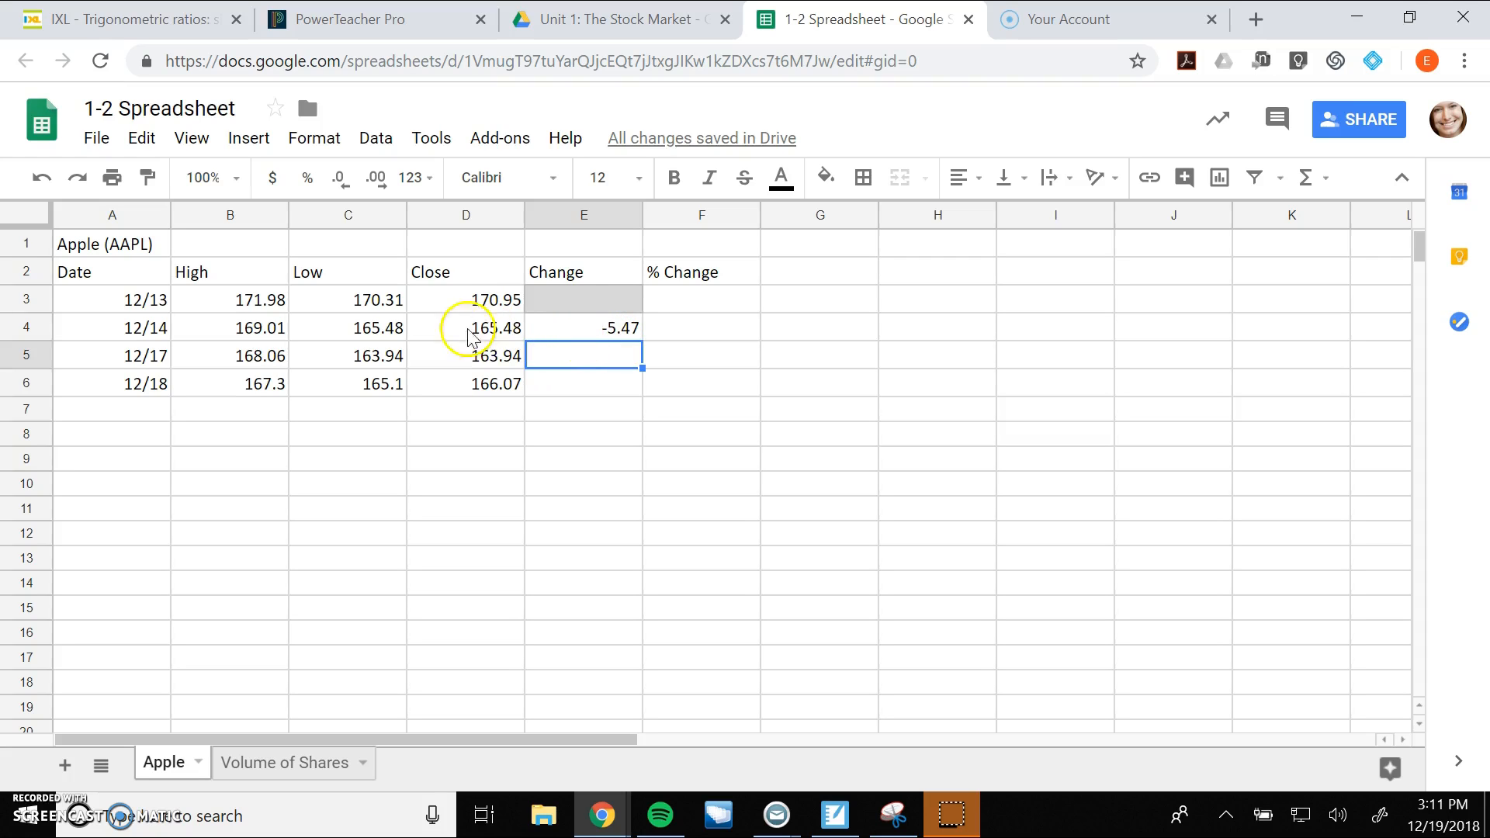
Fill the change formula from E4 down through E6.
click(606, 330)
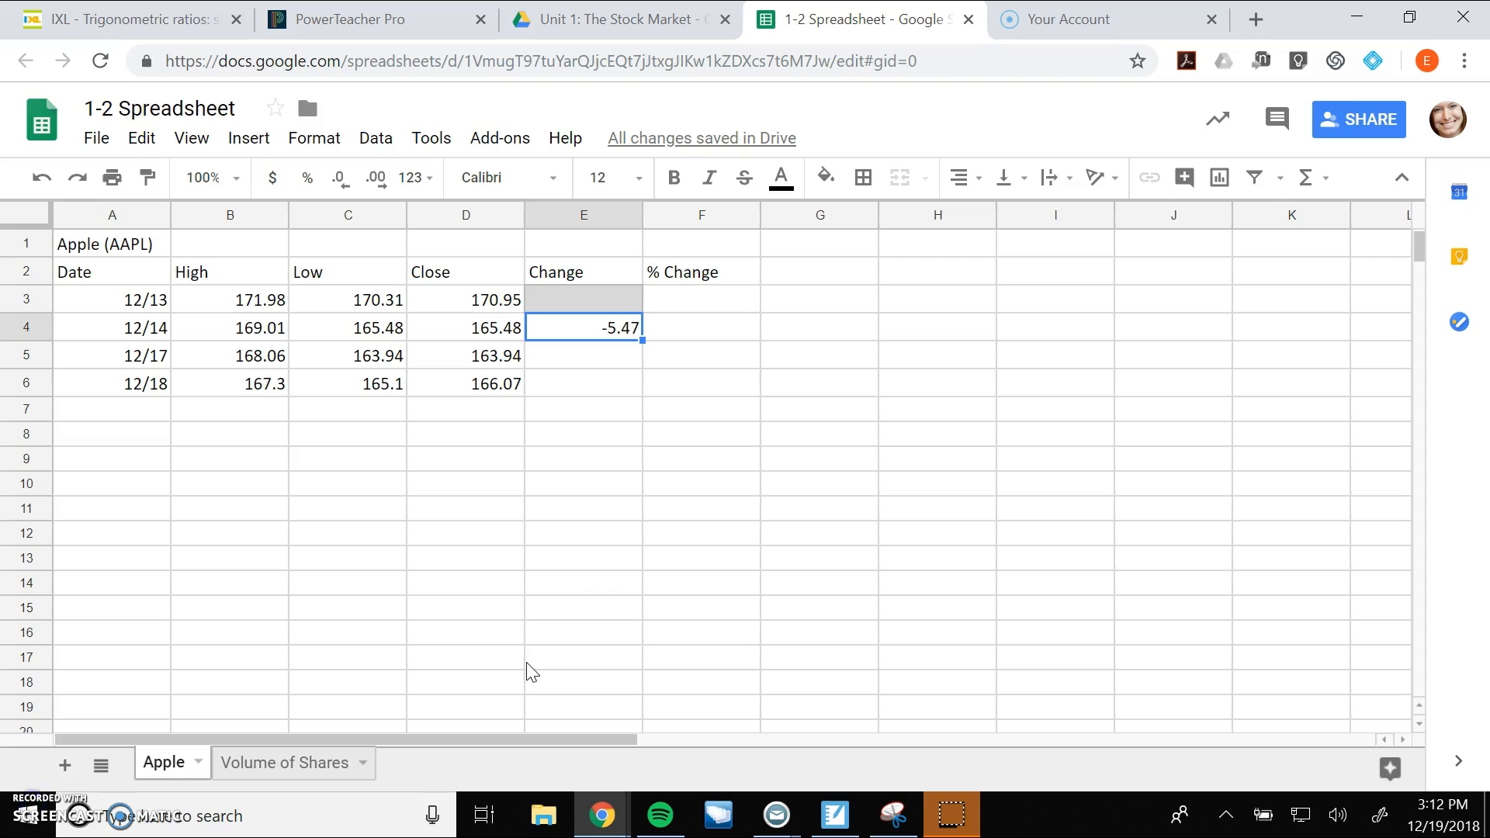
click(596, 357)
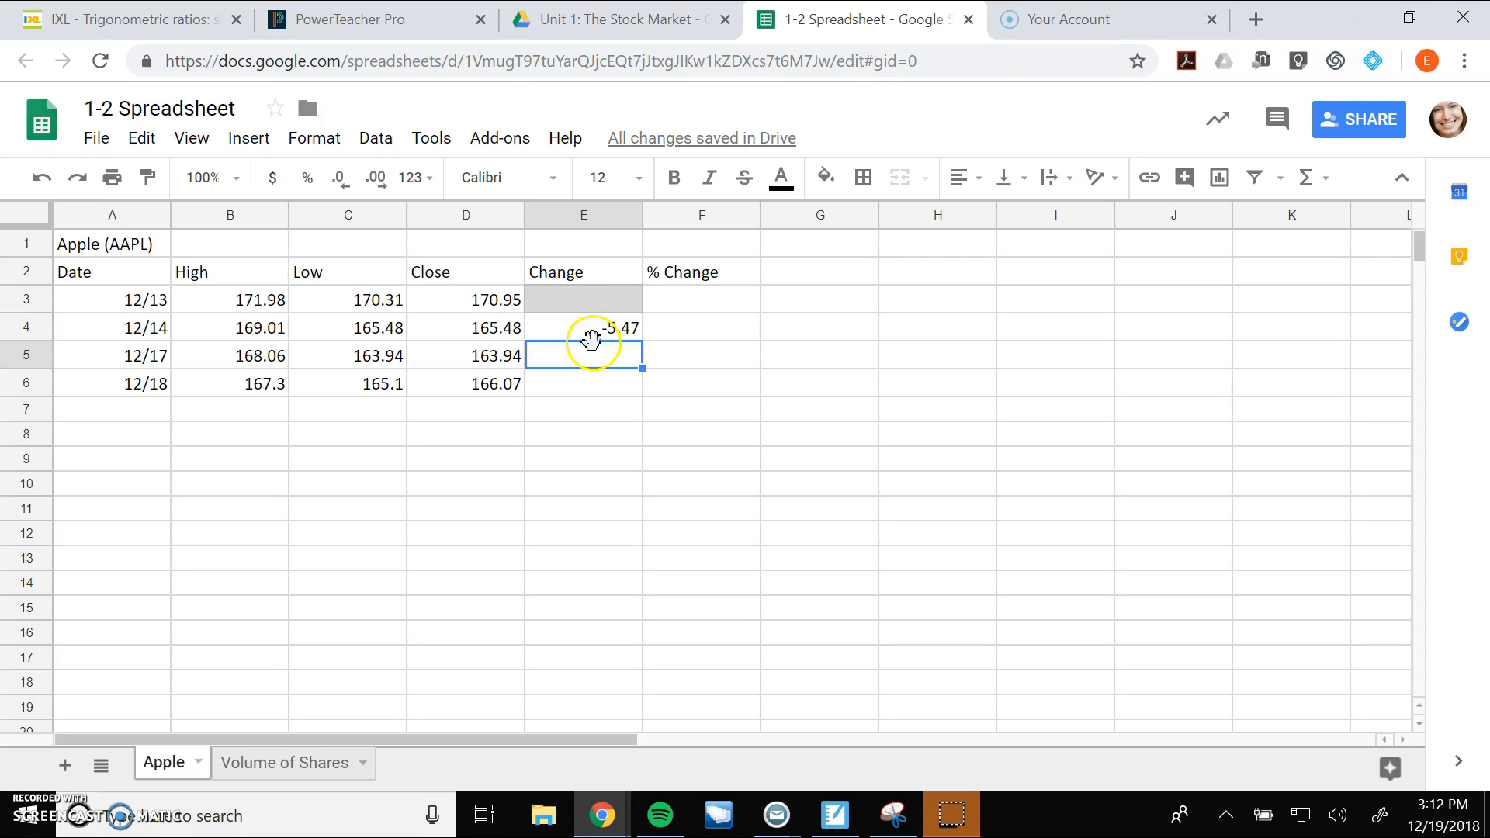
click(597, 330)
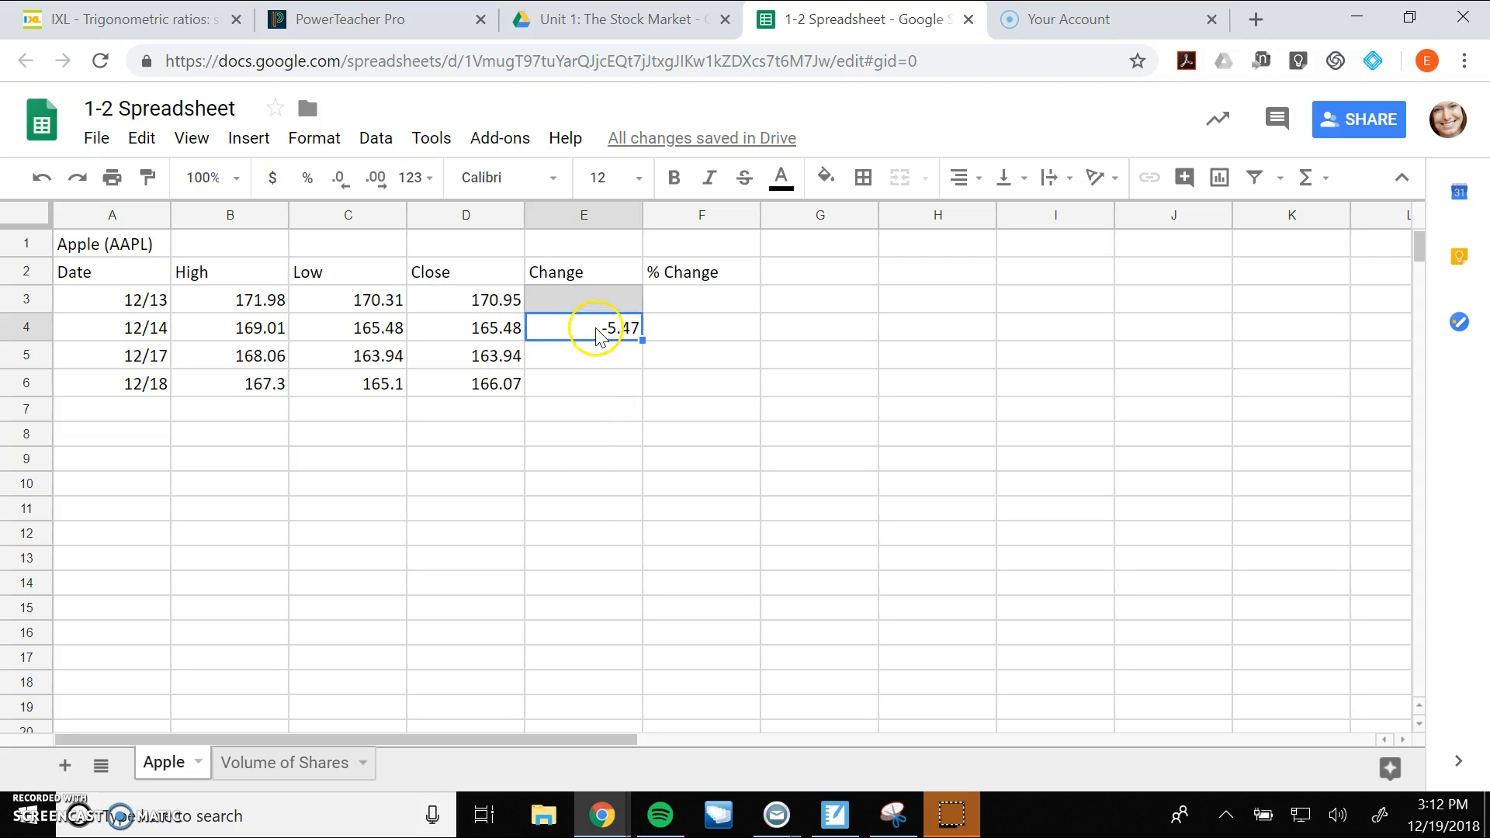
drag(643, 340, 643, 388)
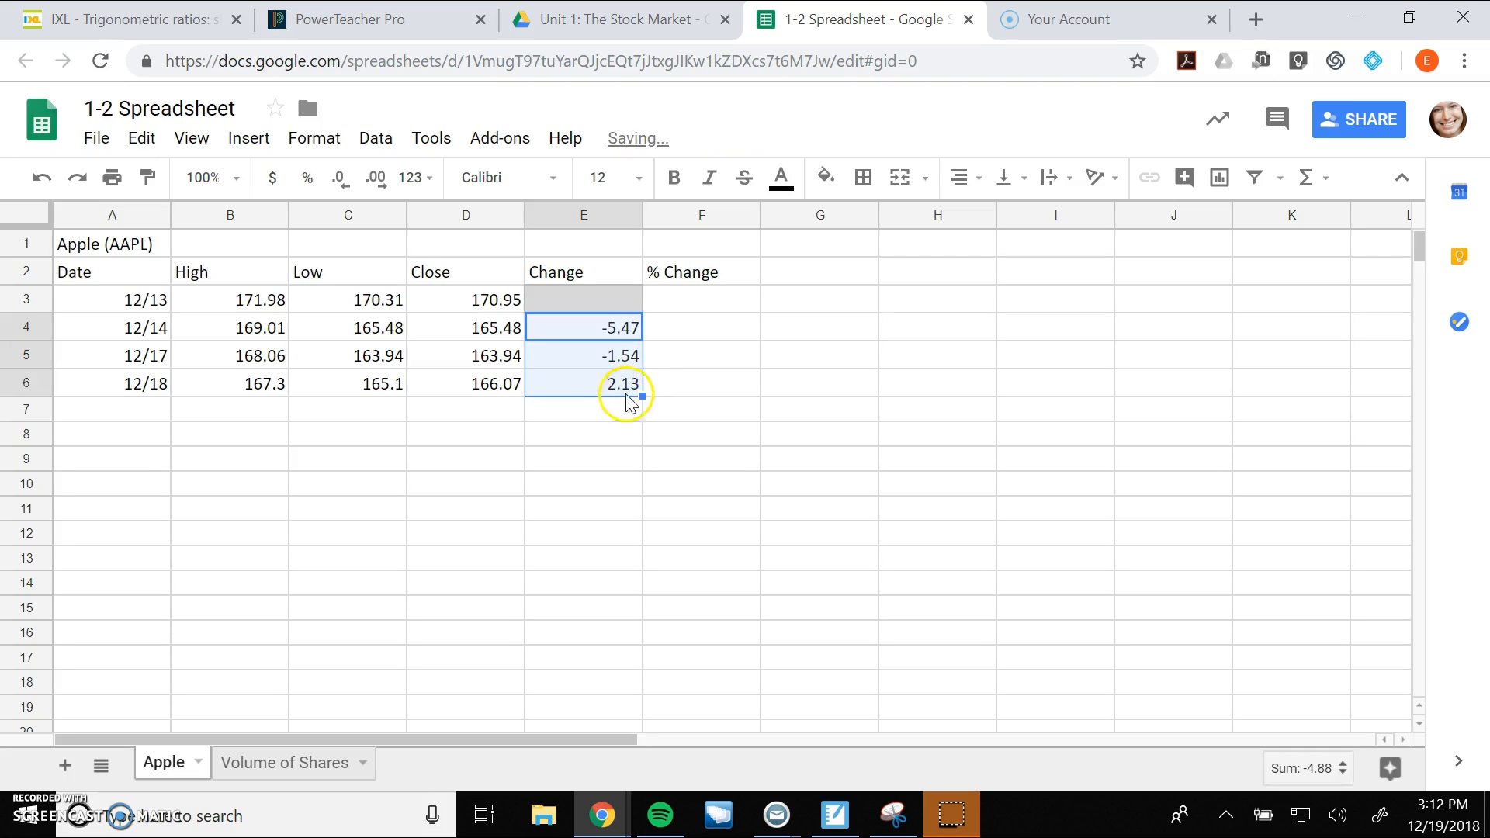
click(617, 330)
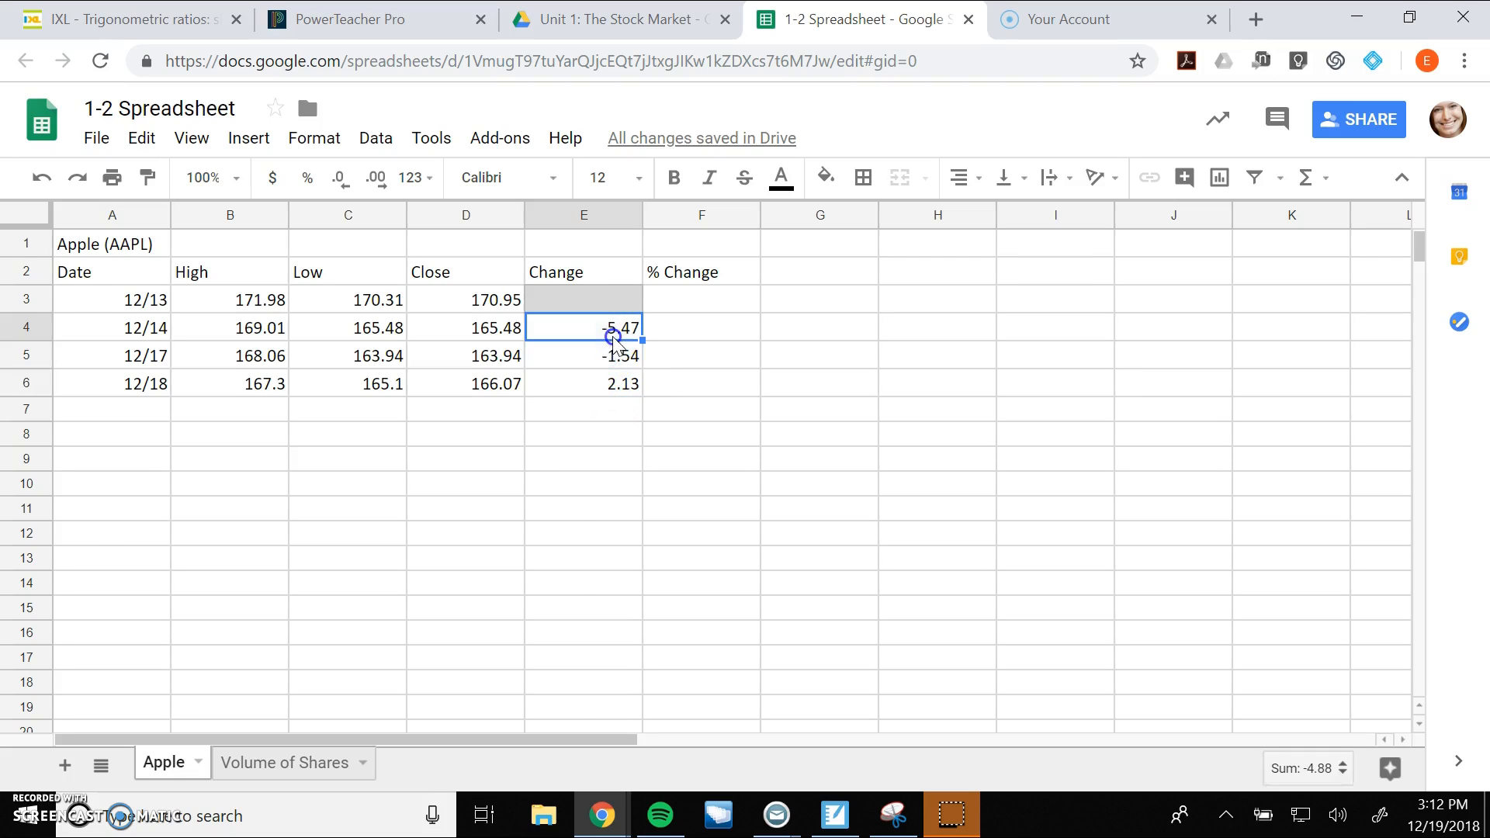
click(607, 359)
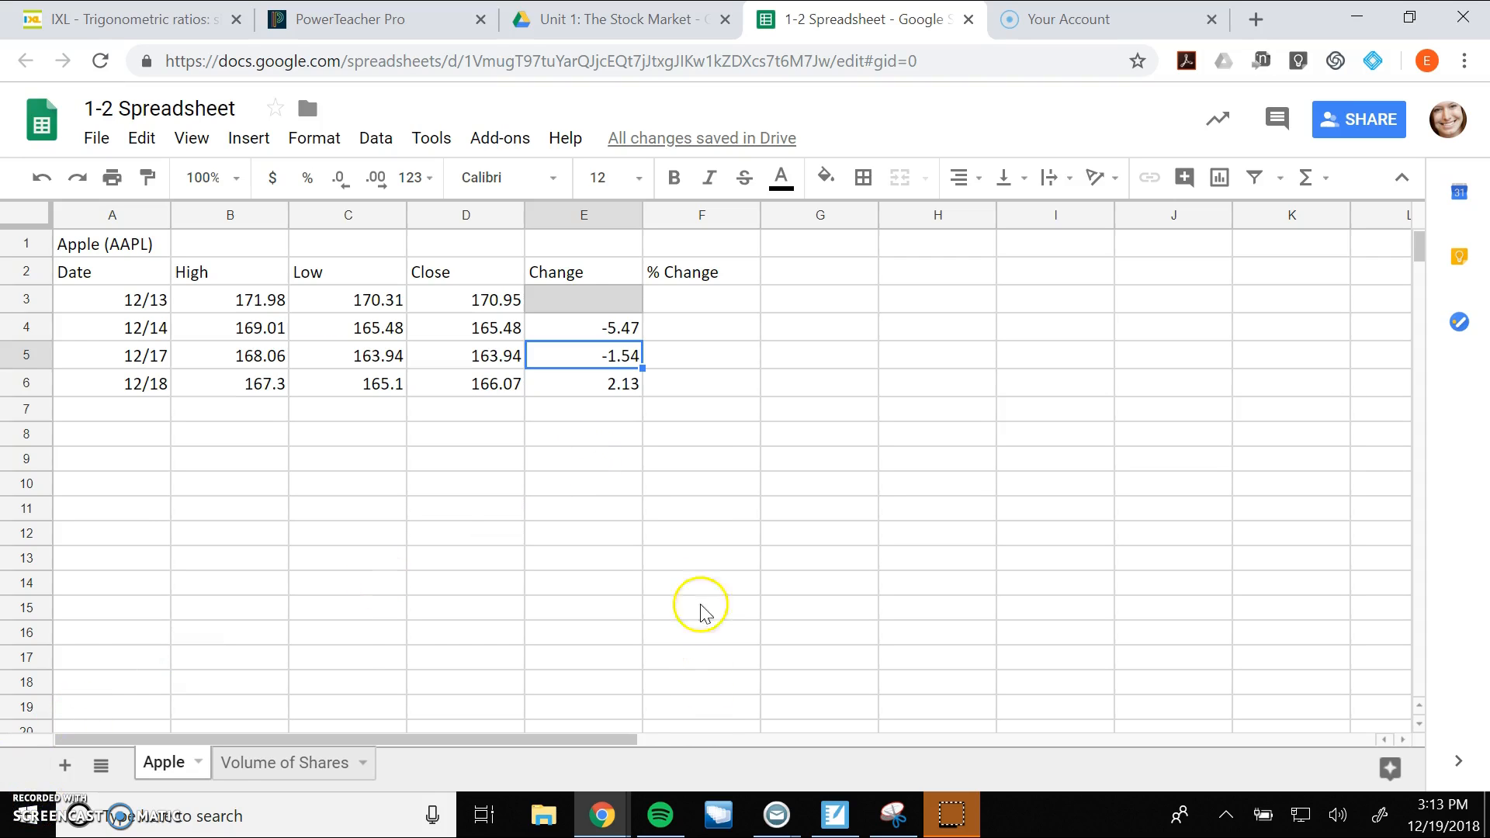
Enter the formula =E4/D3 in F4 to calculate the 12/14 change relative to the previous close.
click(695, 331)
click(609, 324)
click(680, 326)
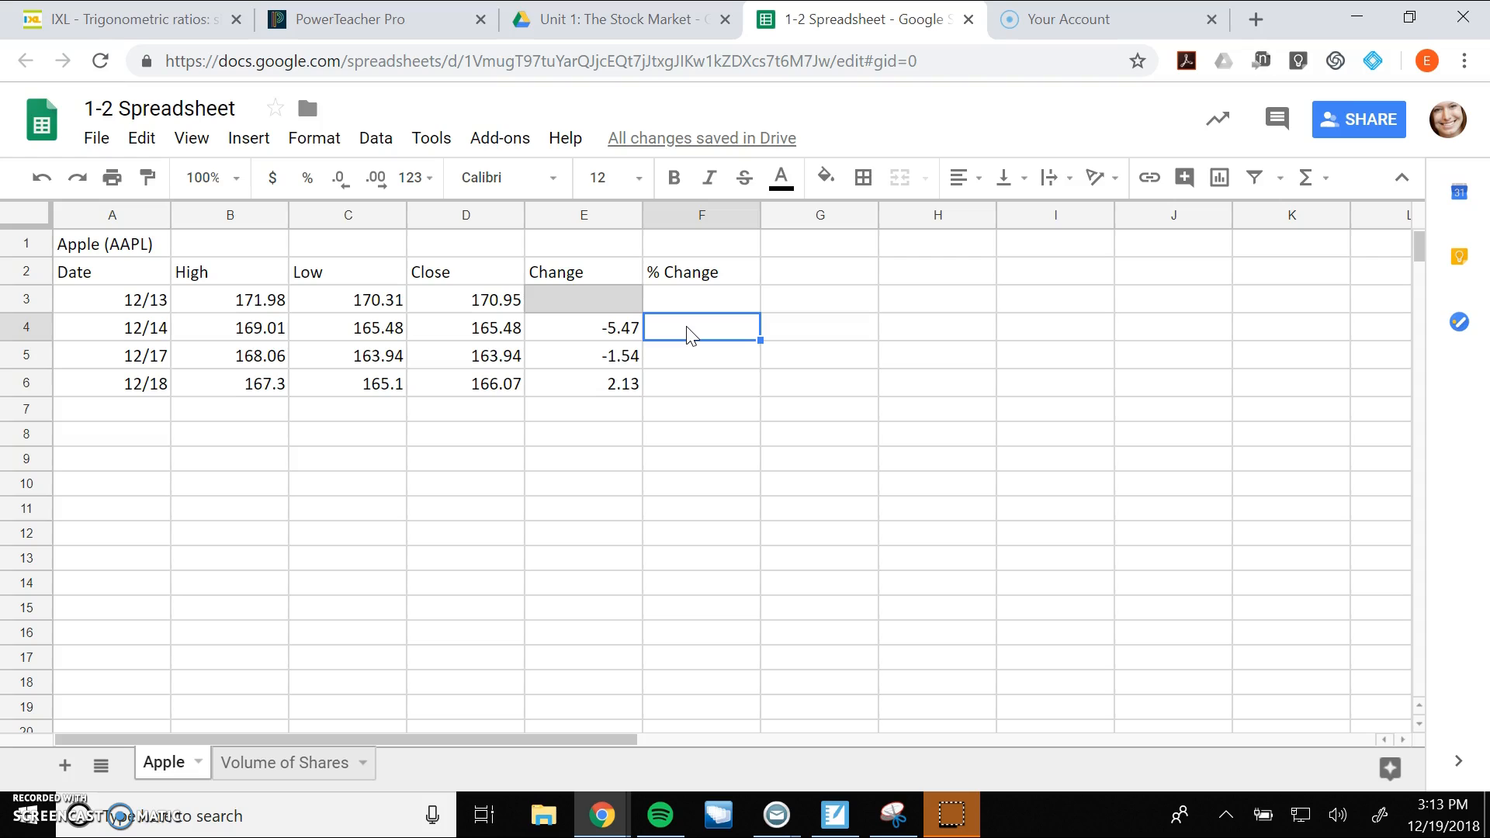
text(=)
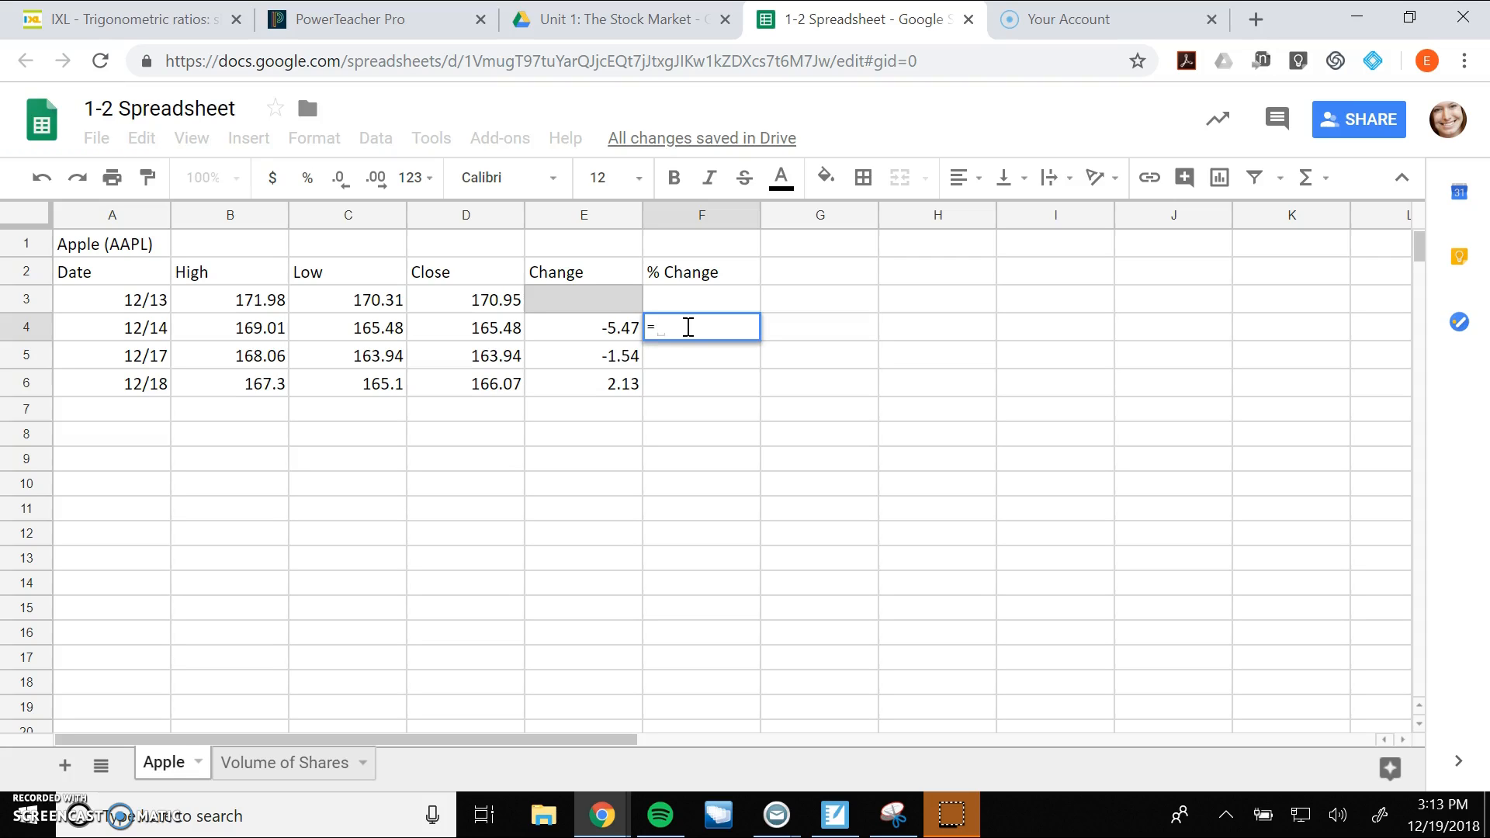
text(E4)
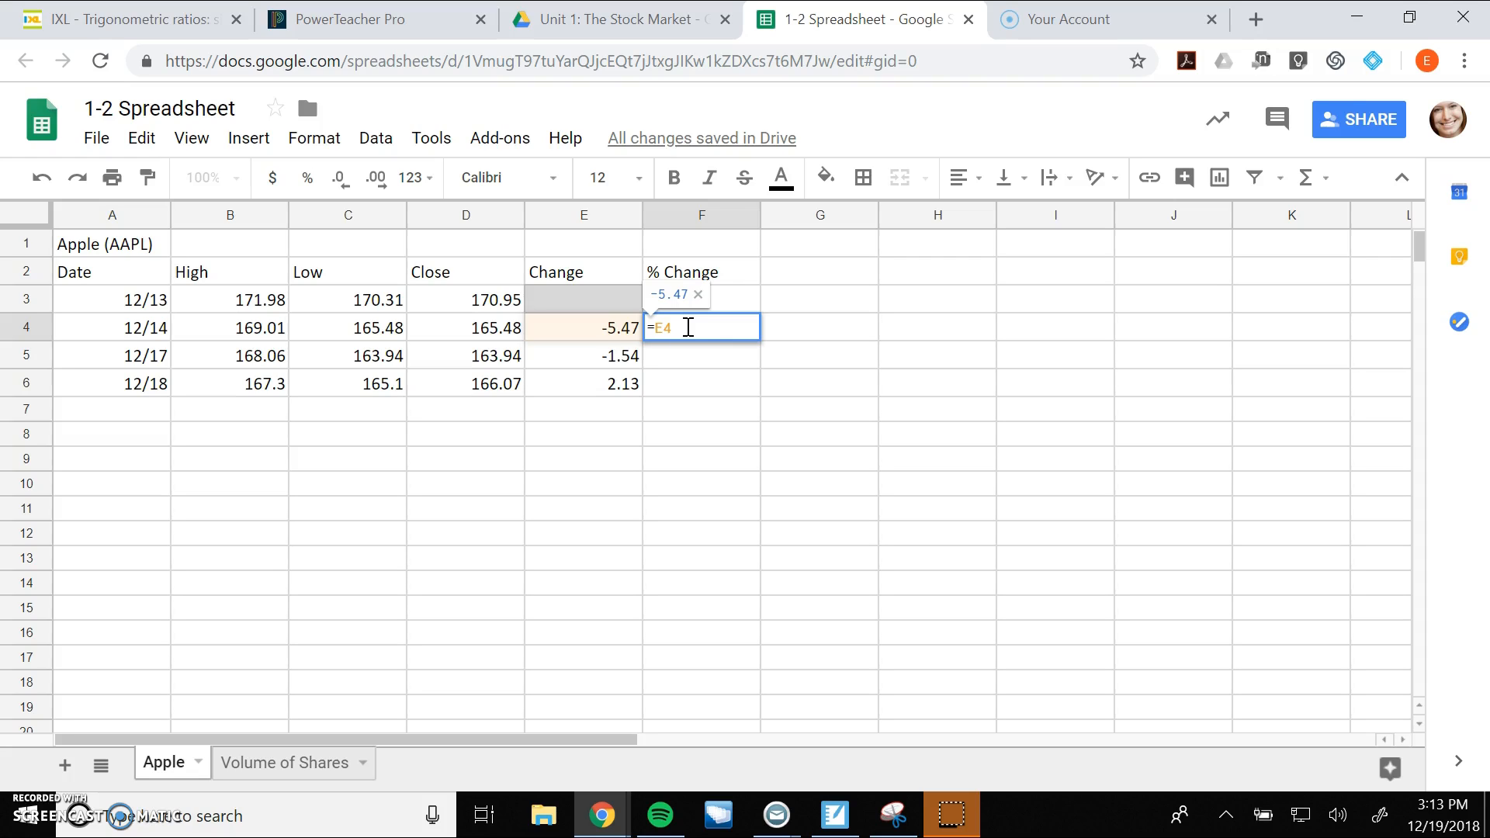
text(/)
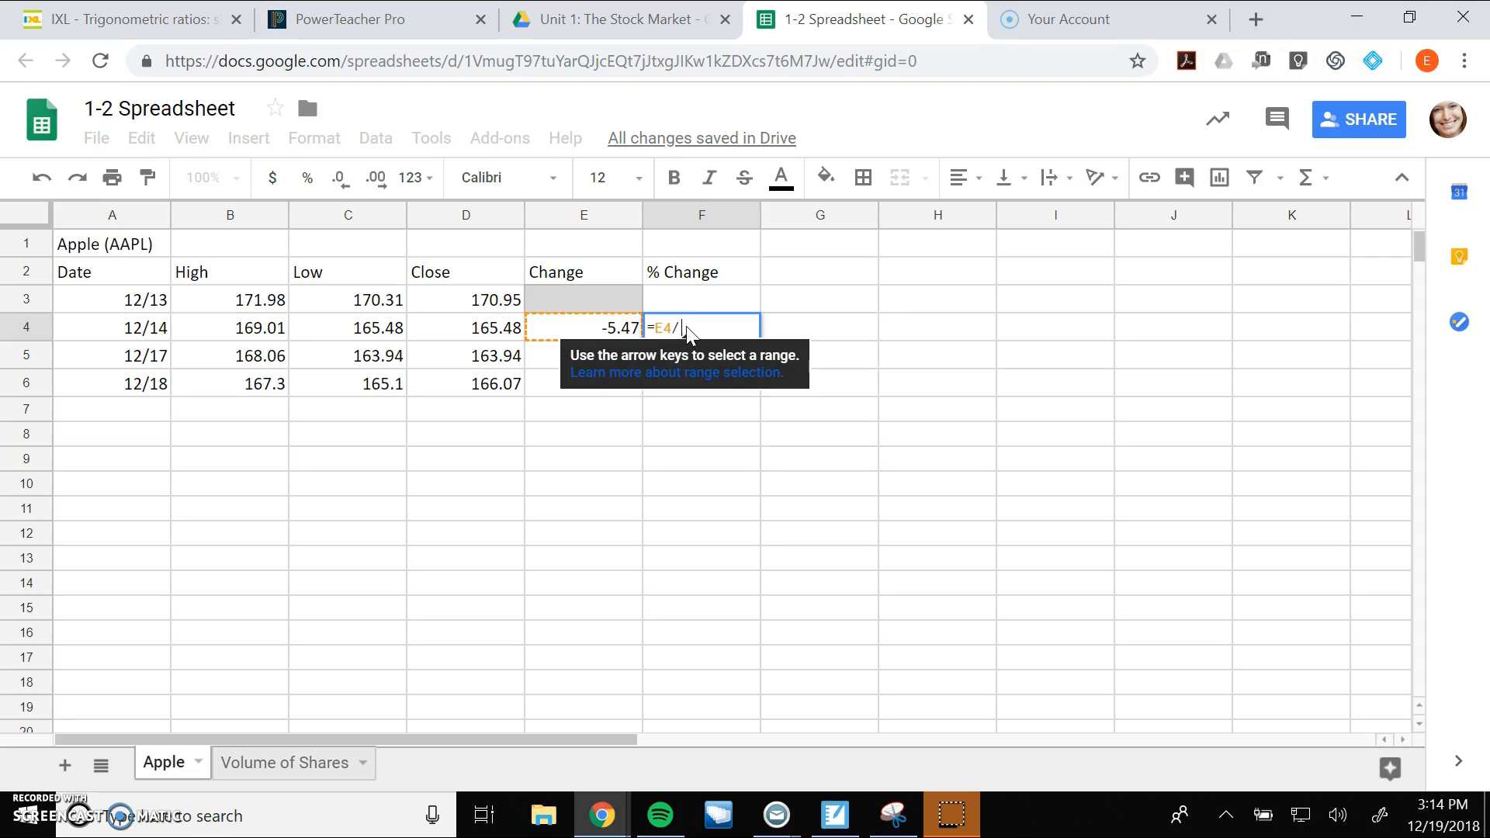
text(D3)
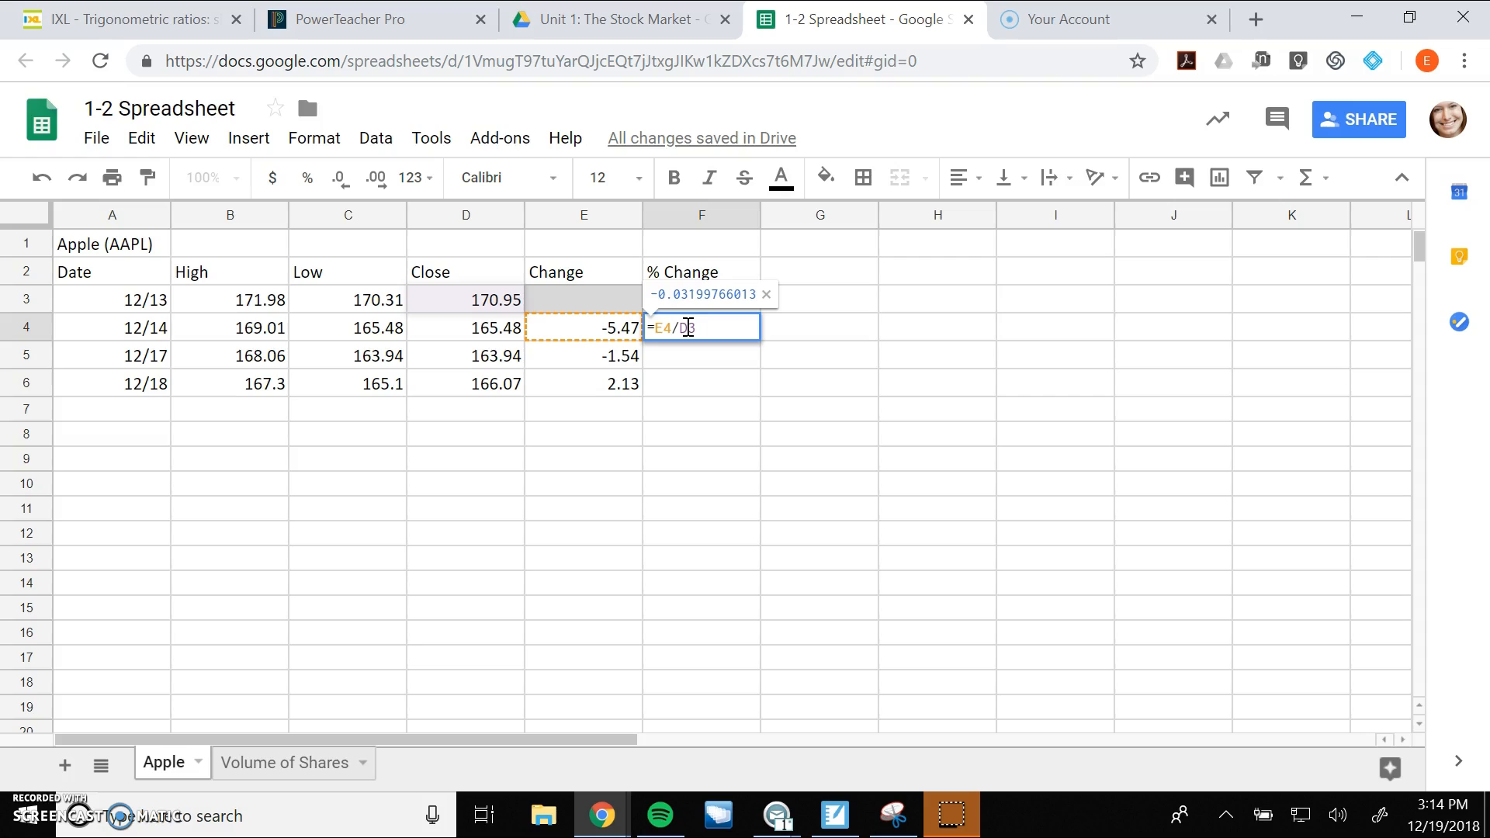
key(Return)
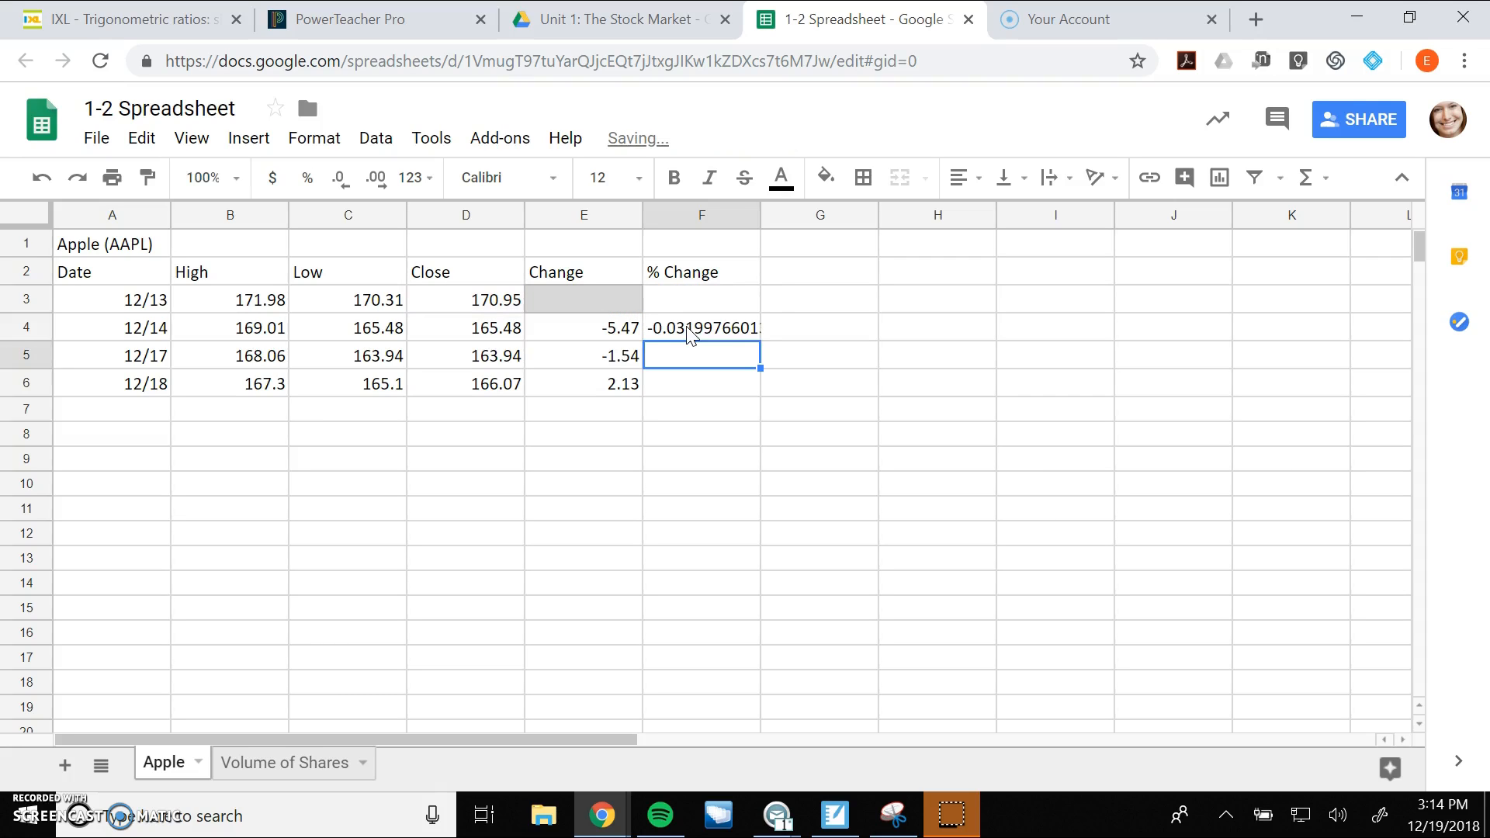
Format the % Change result in F4 as a percentage.
click(690, 332)
click(691, 332)
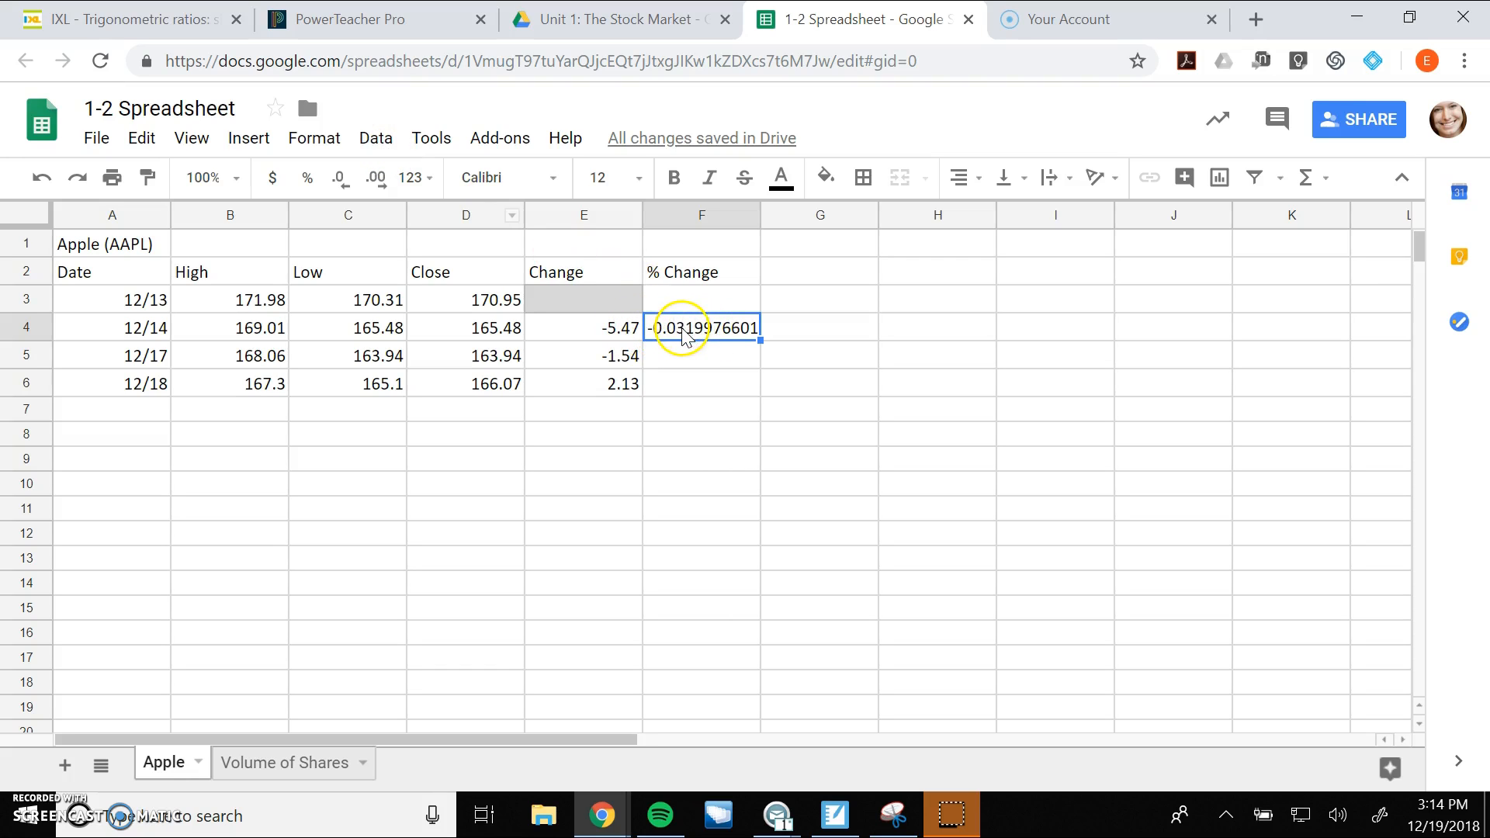
click(373, 141)
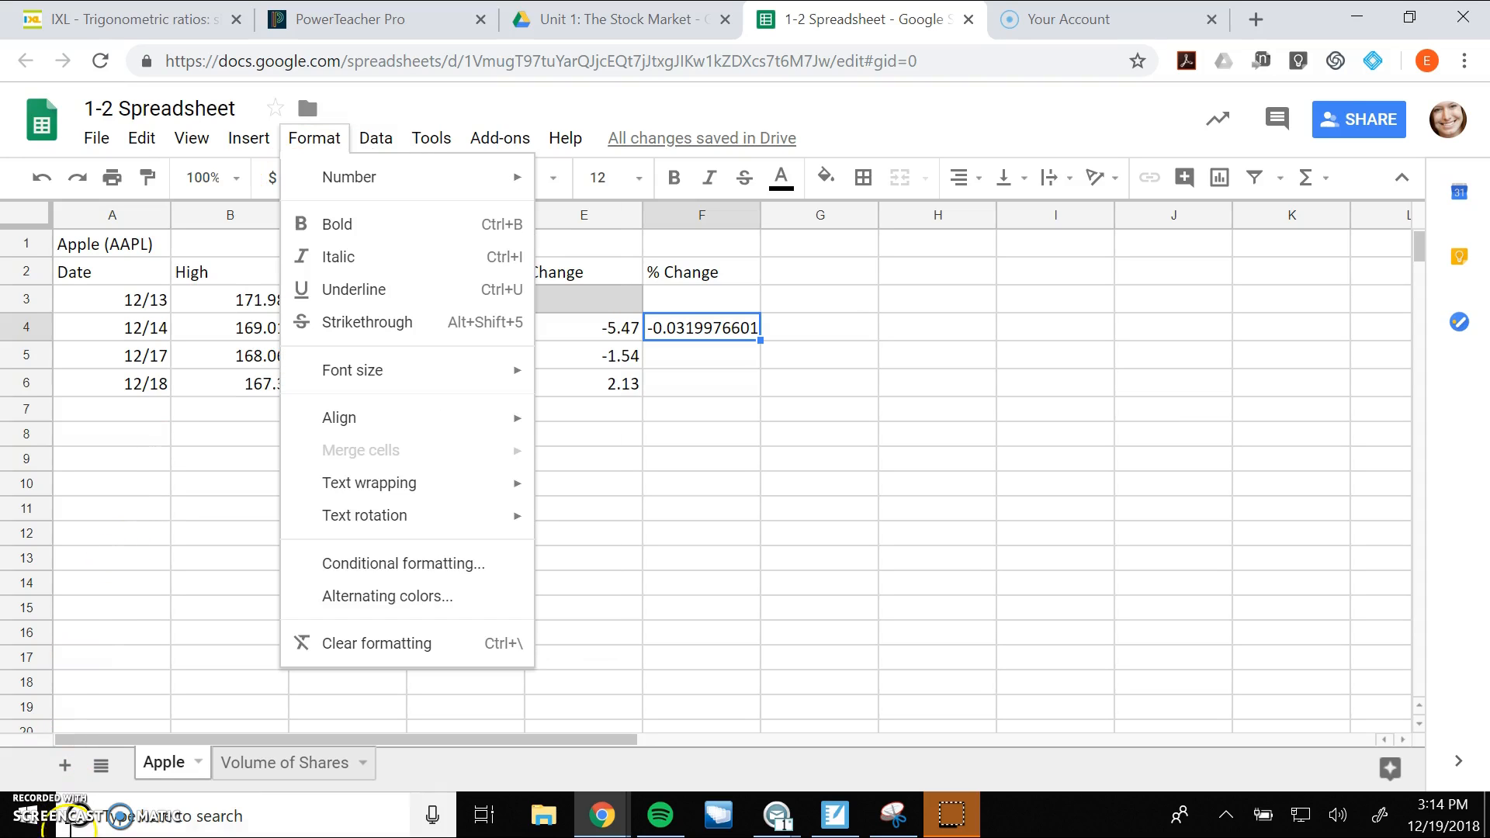
click(322, 62)
click(708, 390)
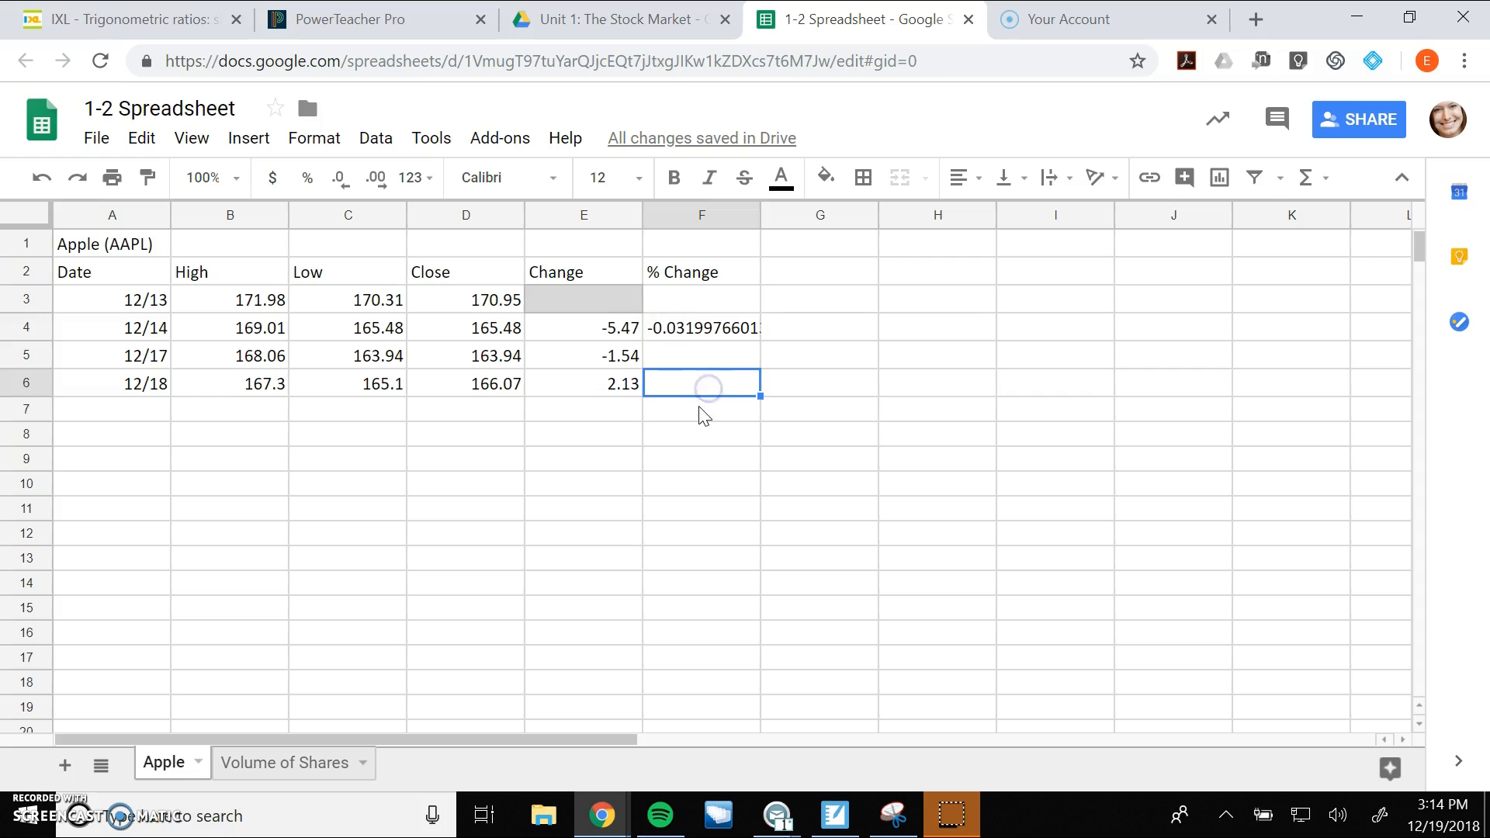
click(676, 326)
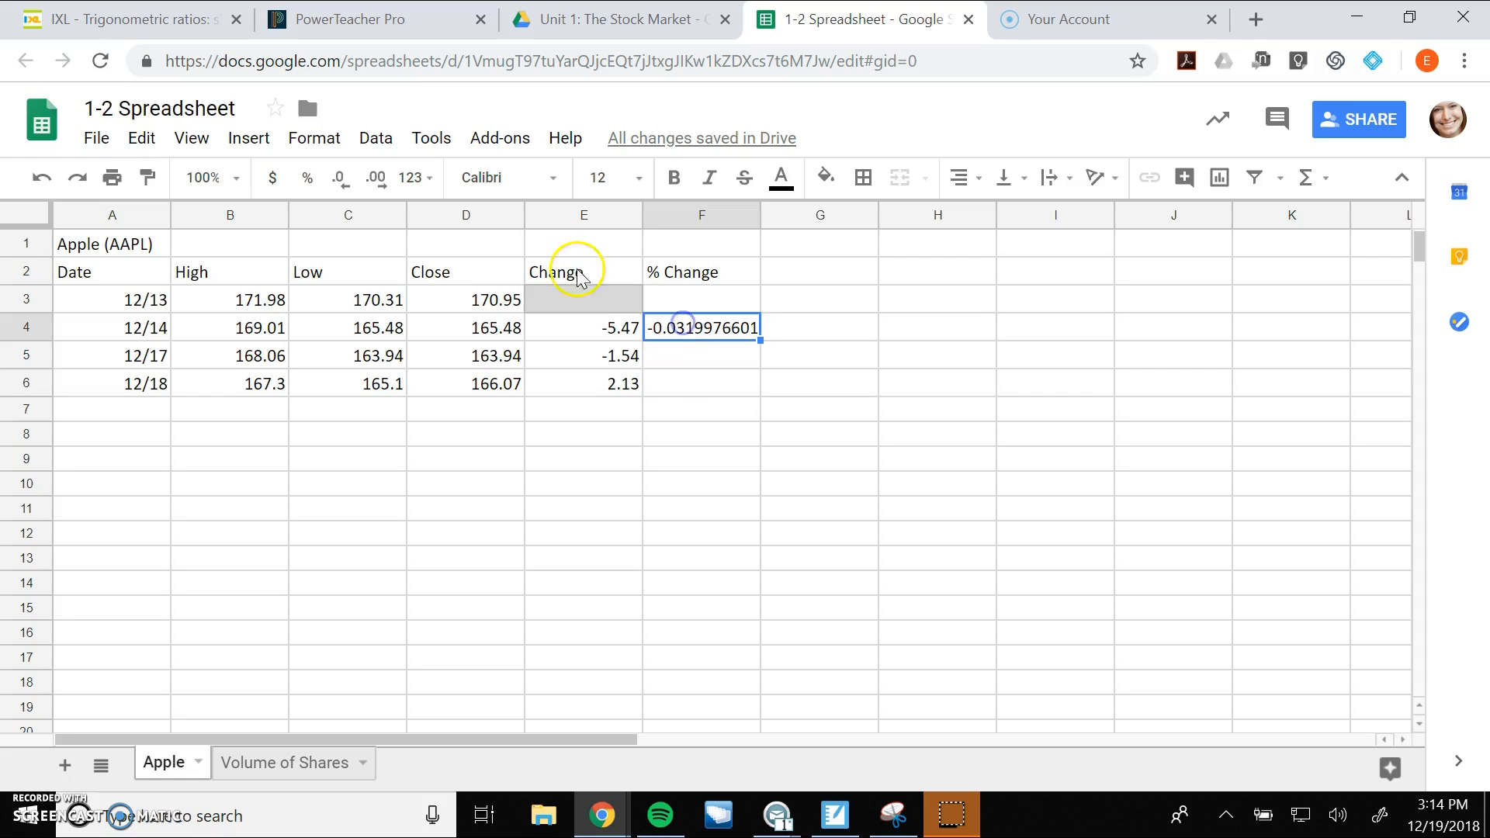
click(308, 184)
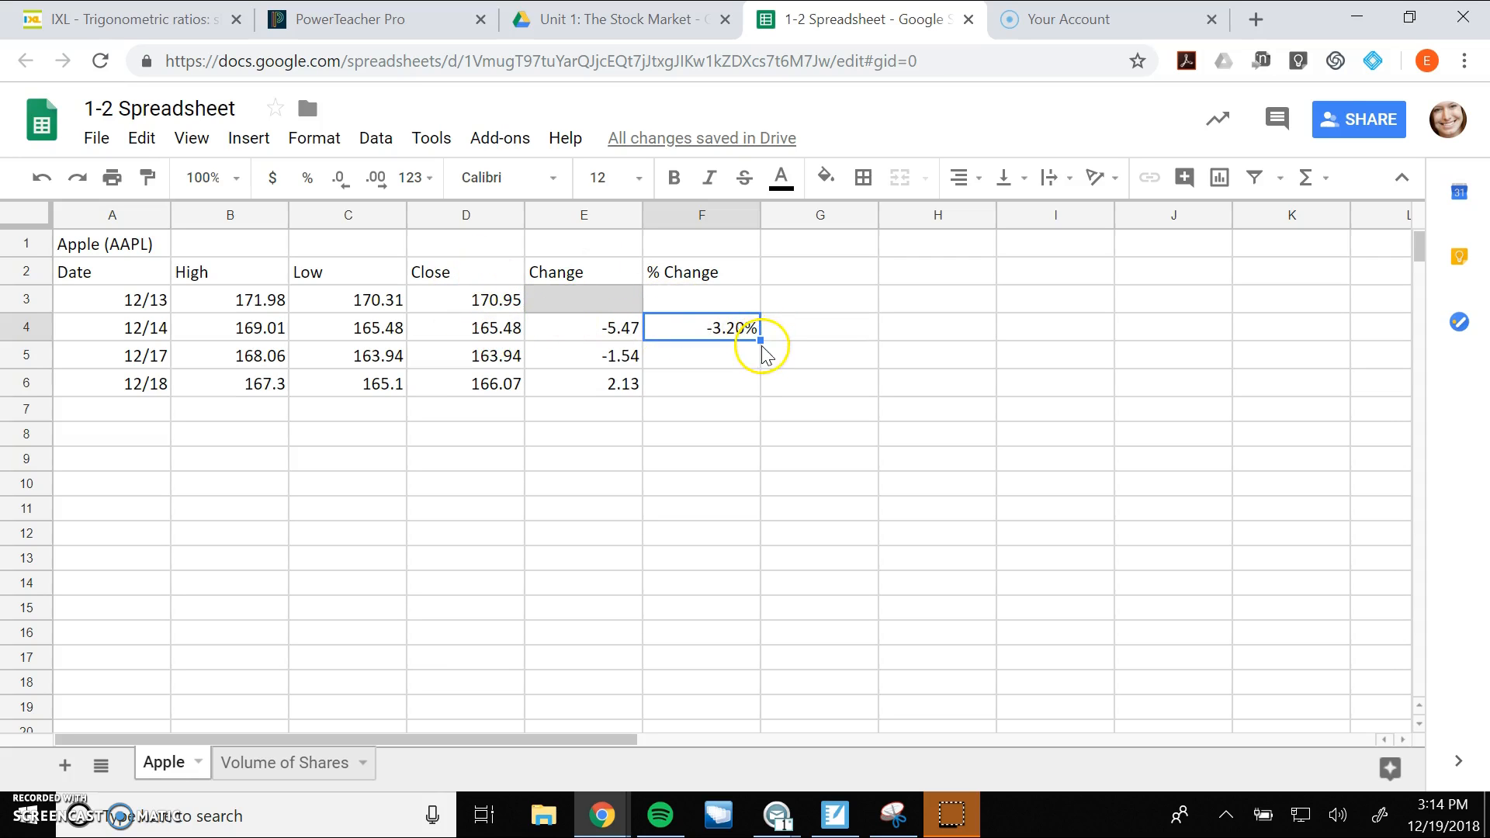
Fill the % Change formula from F4 down through F6 and check the copied cells.
drag(760, 341, 758, 378)
click(807, 326)
click(687, 327)
click(686, 354)
click(686, 382)
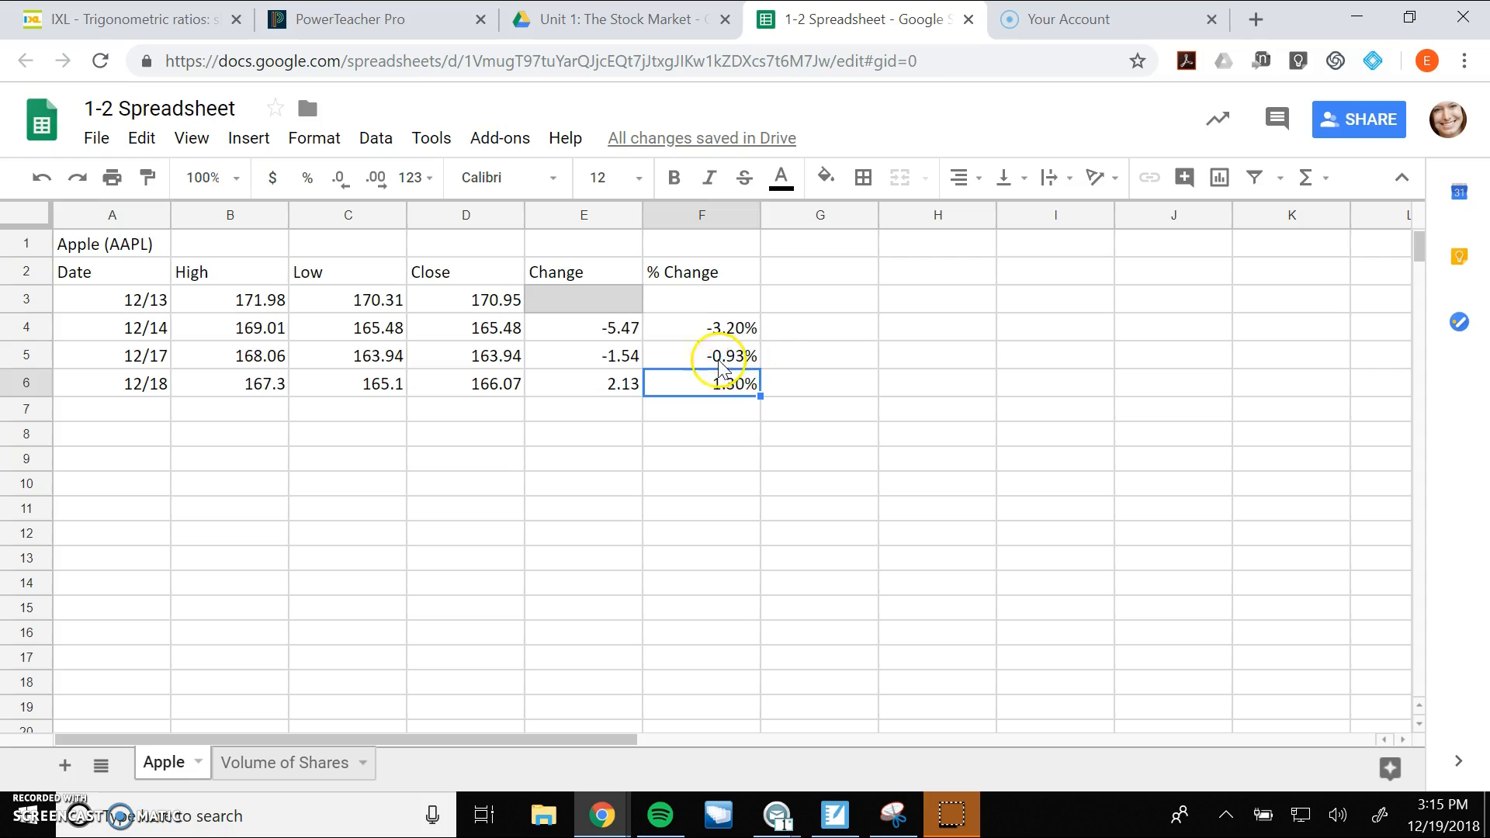
click(708, 357)
click(682, 388)
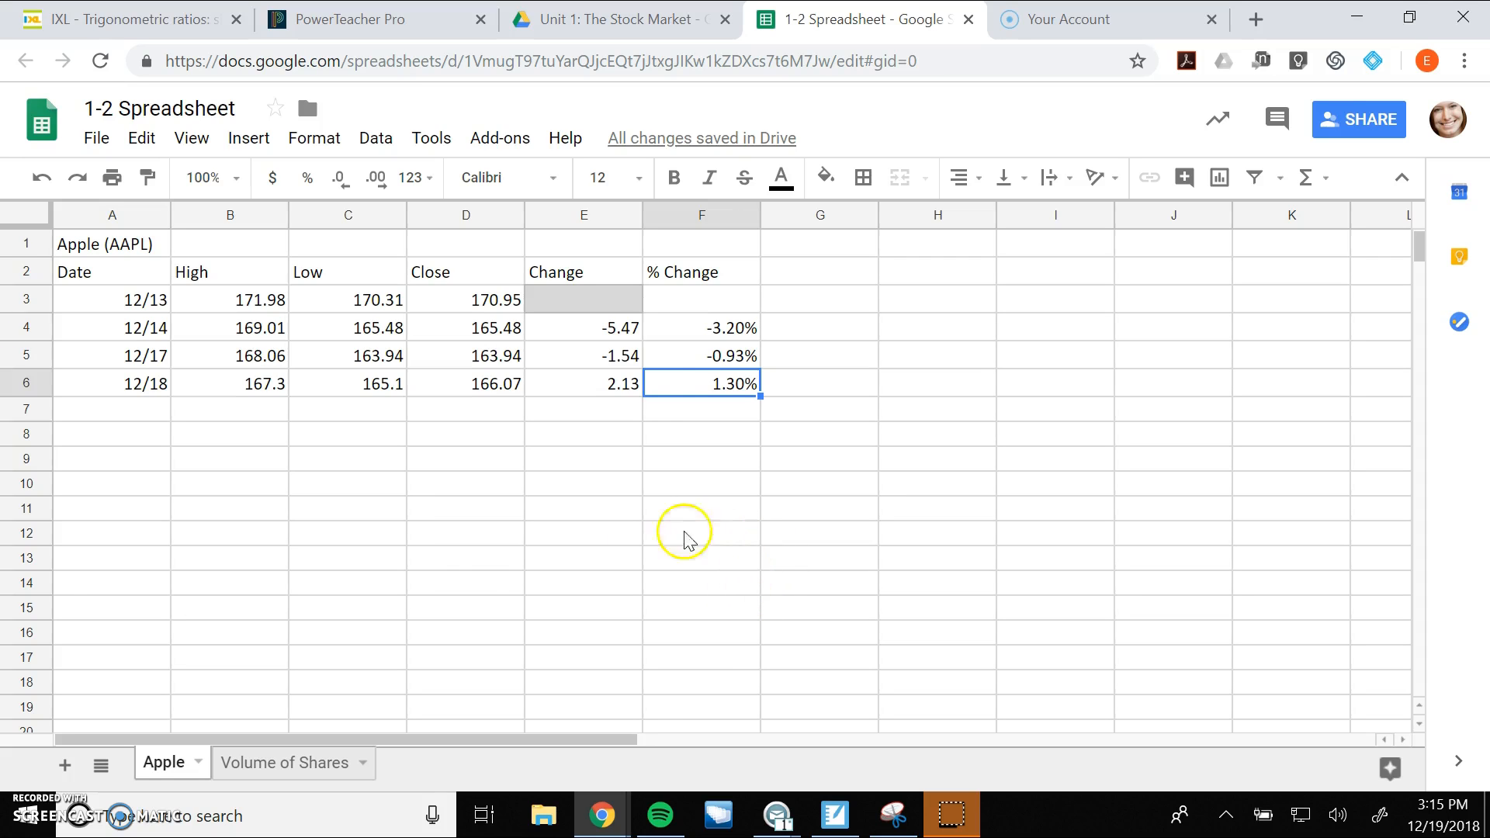
Open the Volume of Shares sheet.
click(305, 764)
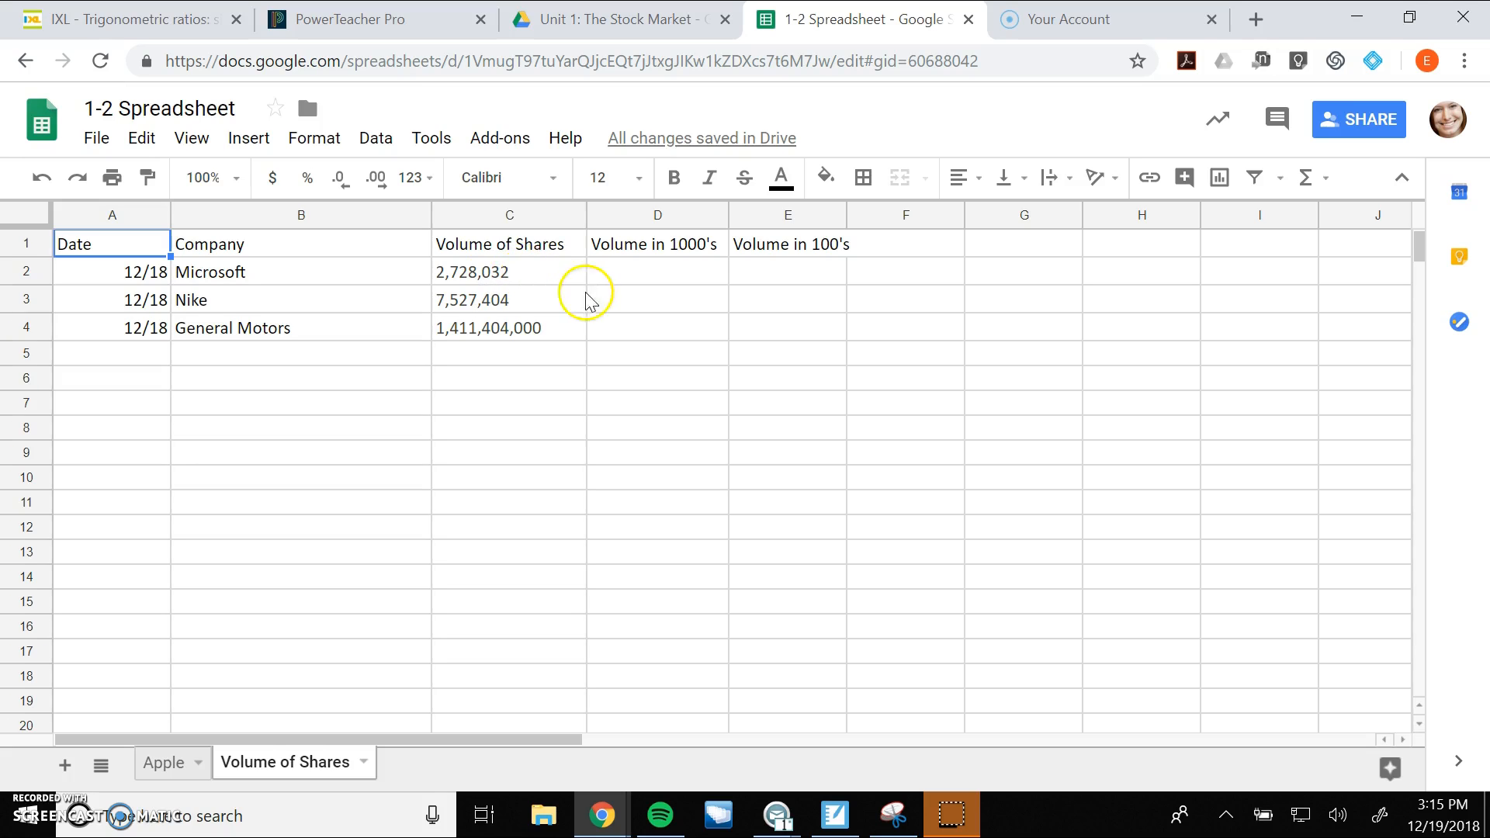
Enter the formula =C2/1000 in D2 to express Microsoft's share volume in thousands.
click(665, 244)
click(808, 239)
click(650, 263)
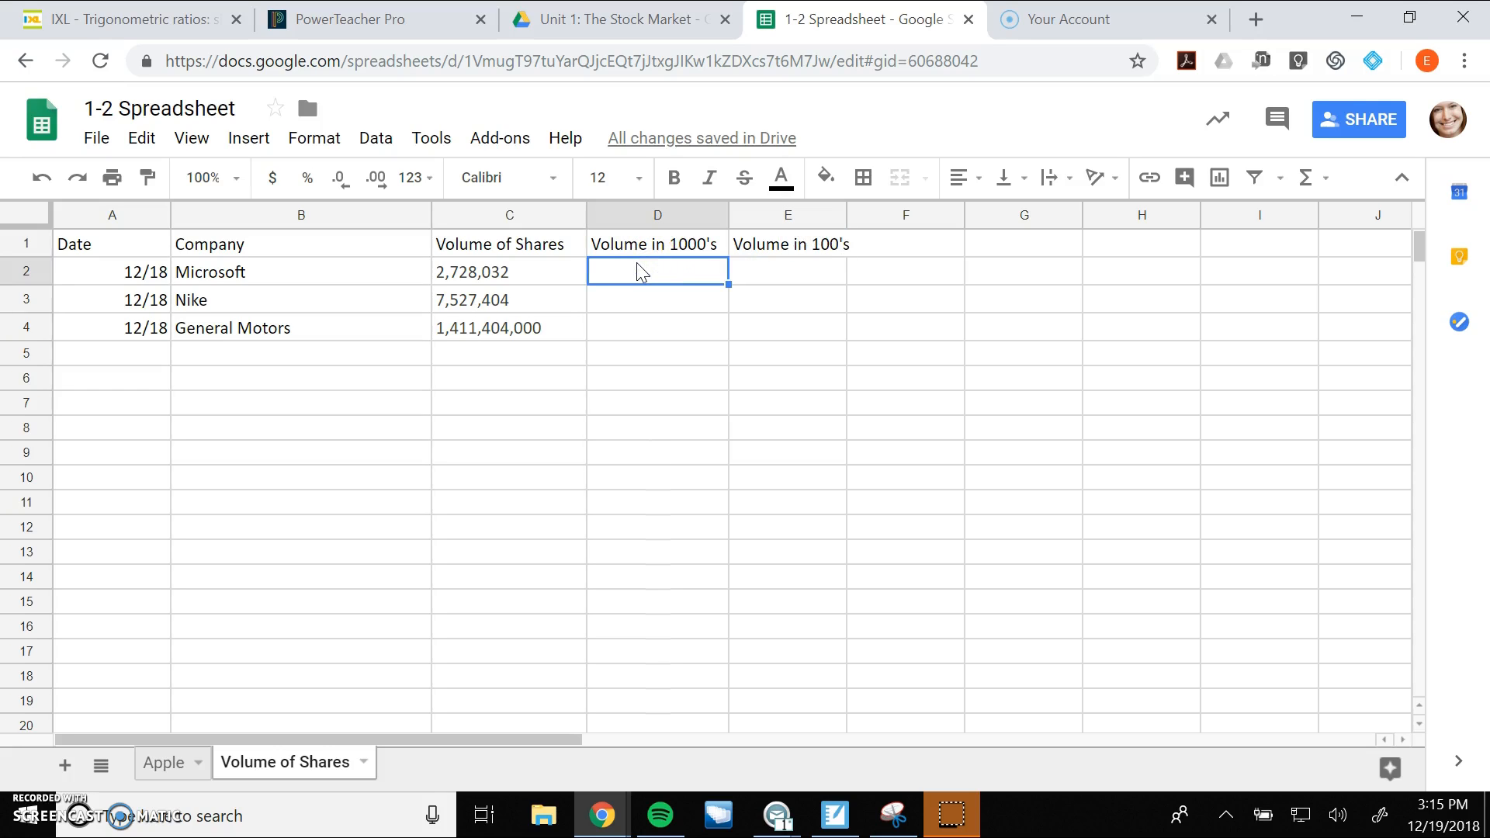
text(=)
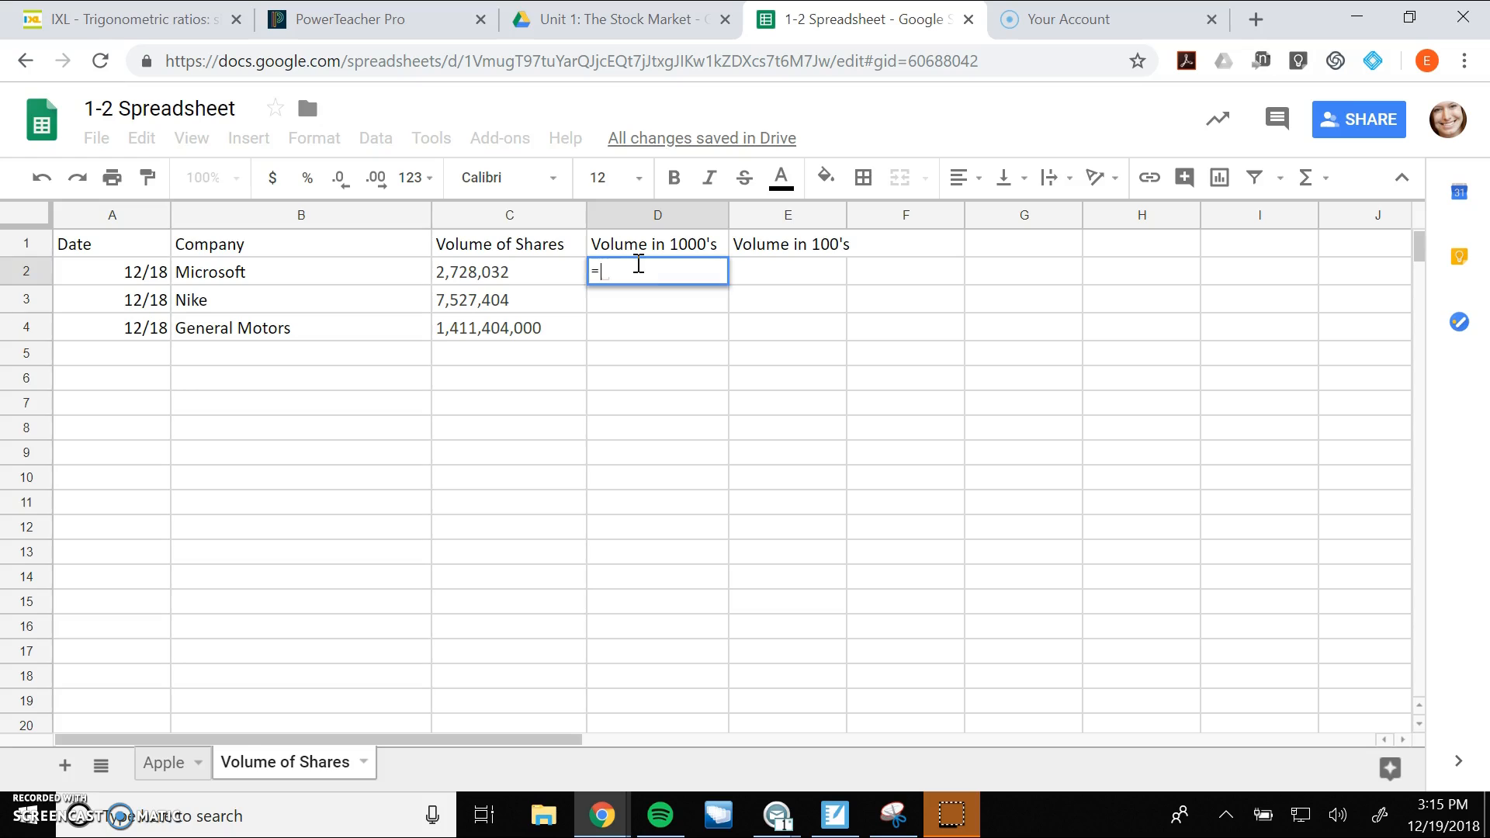
text(C2)
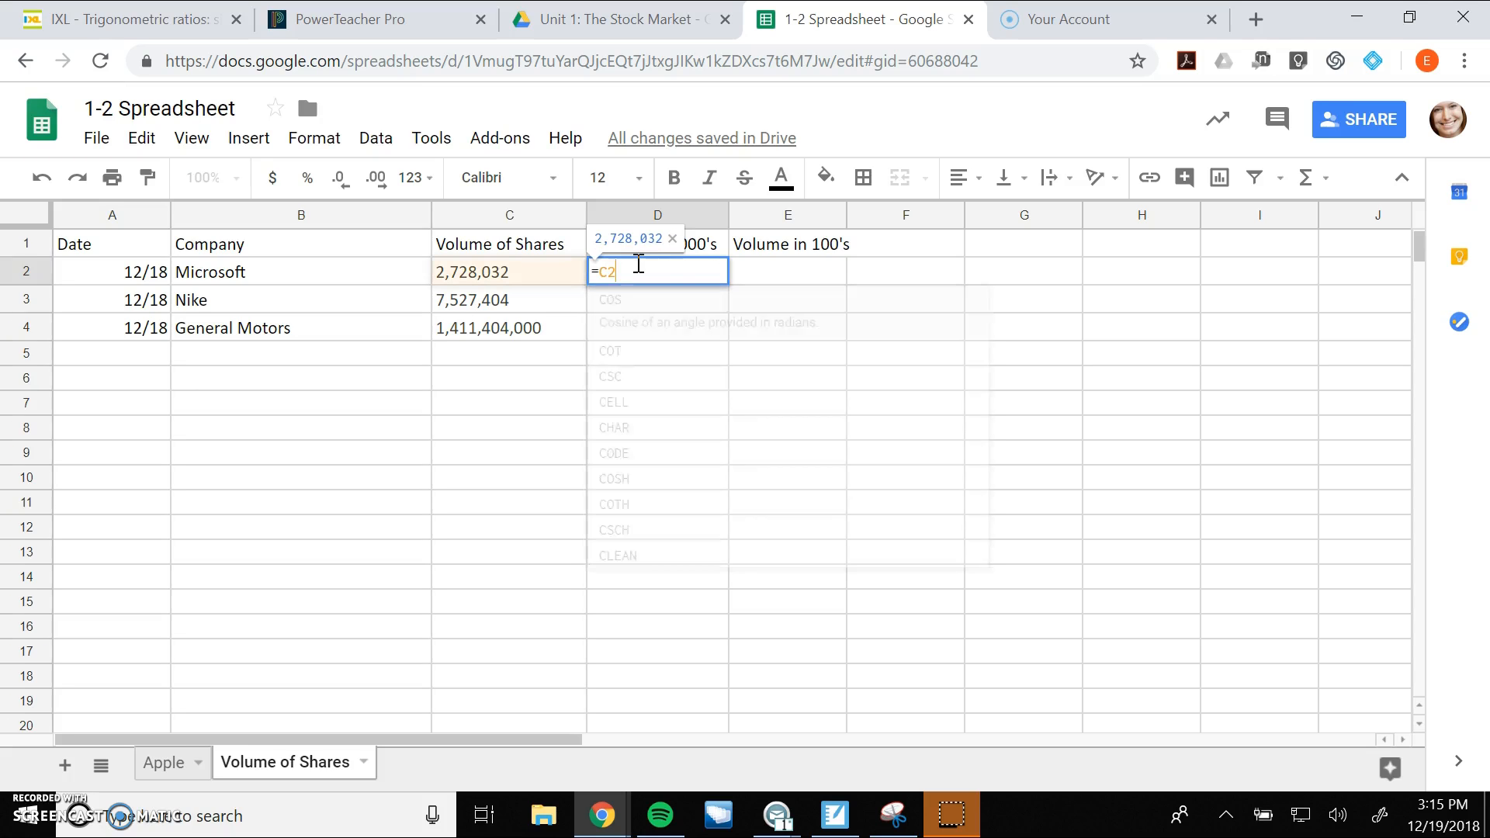
text(/1000)
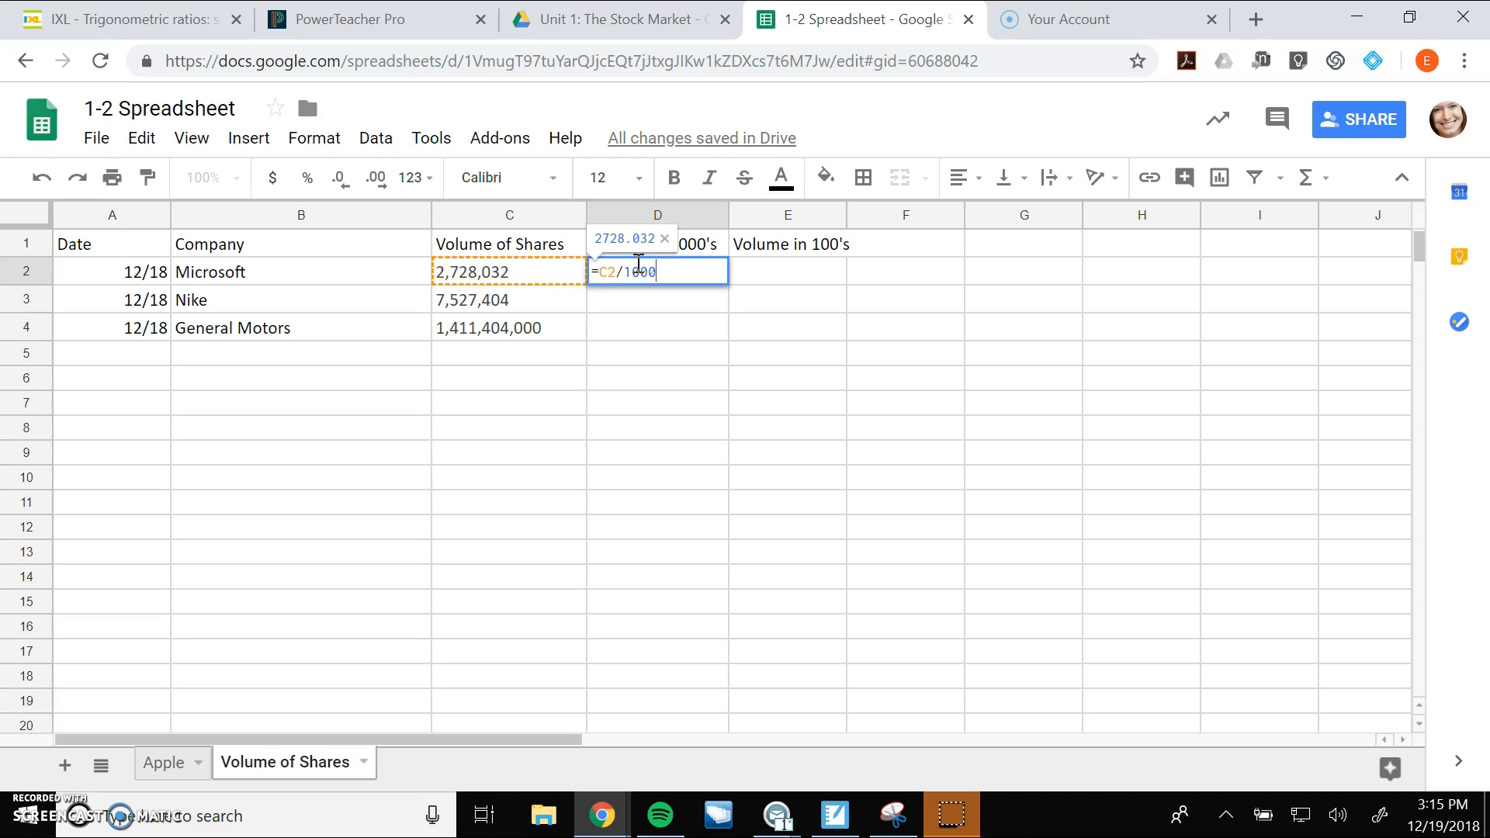
key(Return)
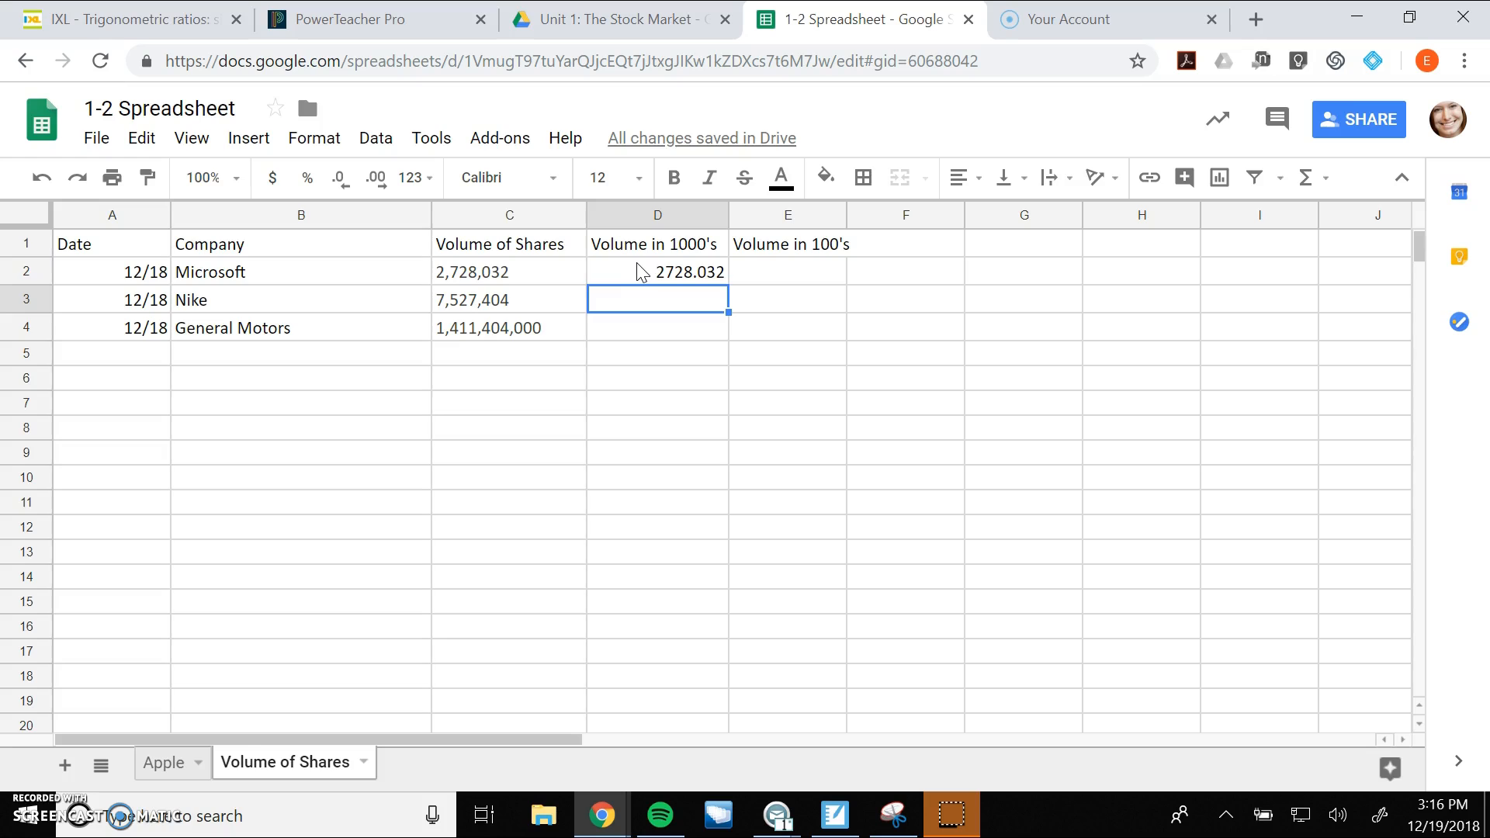
Fill the Volume in 1000's formula from D2 down through D4 and check the copied cells.
click(650, 276)
drag(729, 284, 725, 332)
click(644, 299)
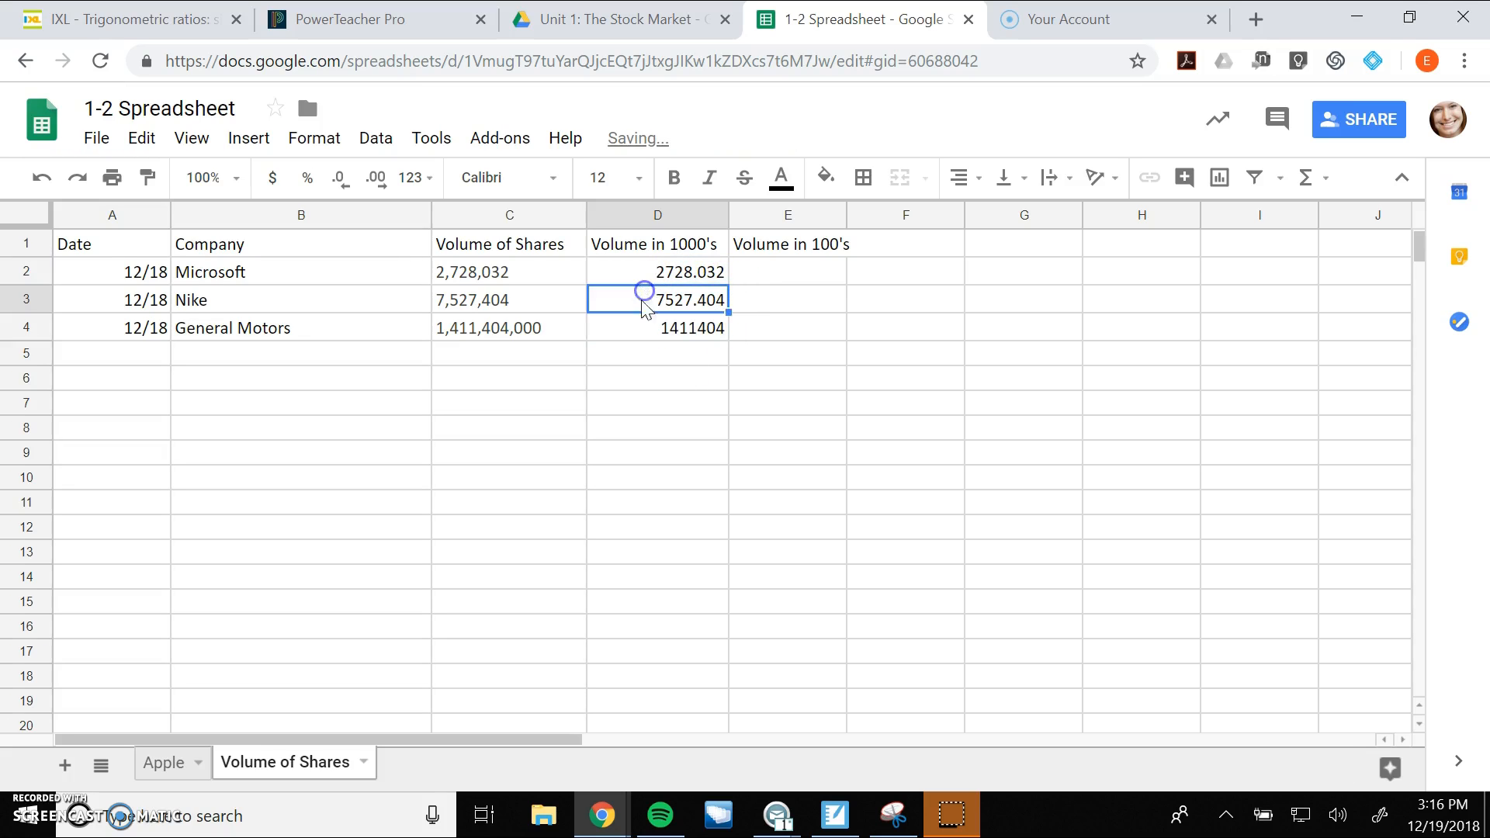
click(609, 324)
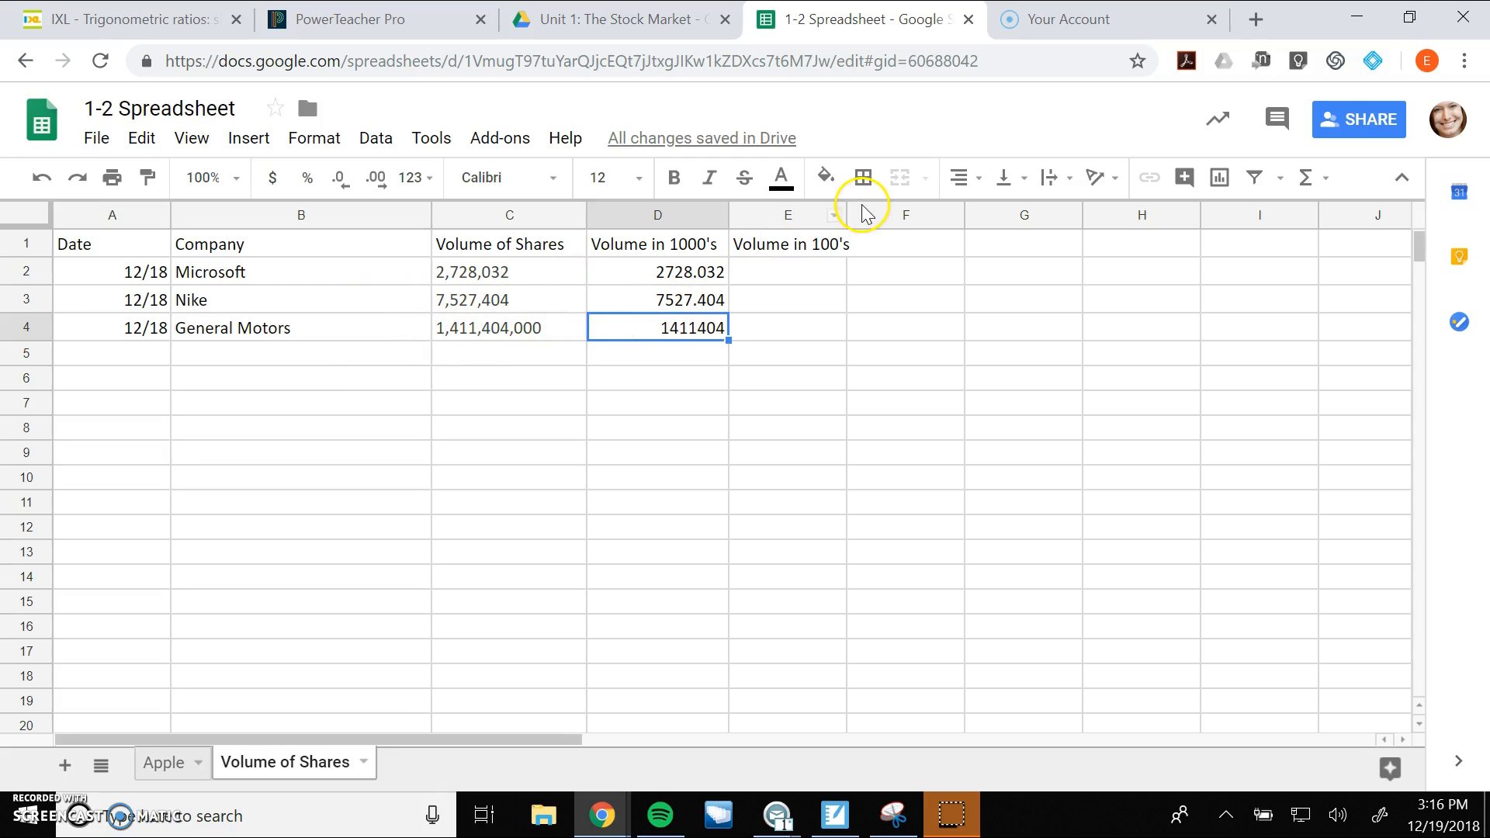
Widen column E to fit its heading and enter the formula =C2/100 in E2 for Microsoft's volume in hundreds.
drag(846, 215, 865, 214)
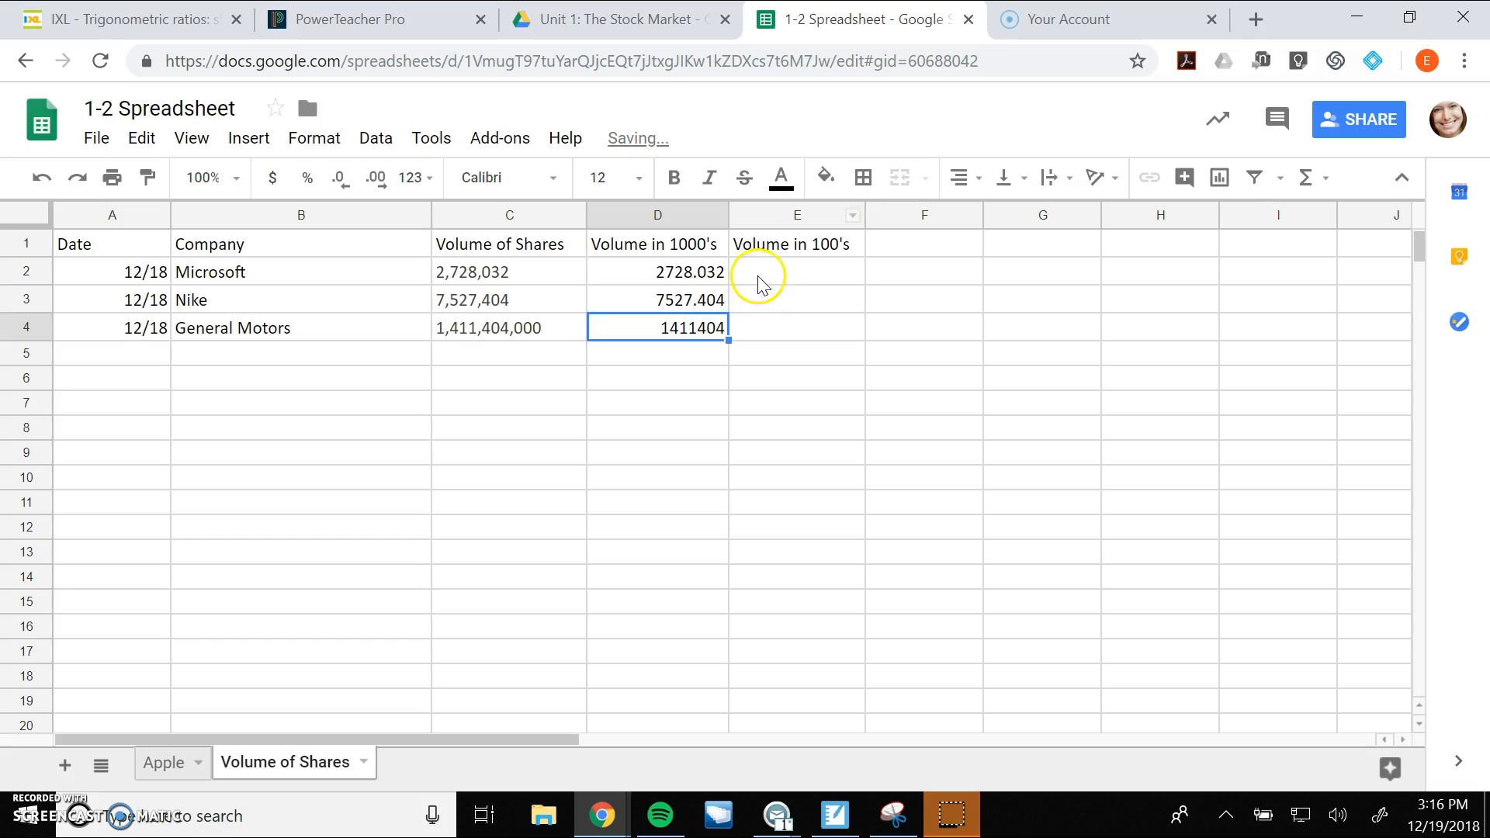
click(762, 281)
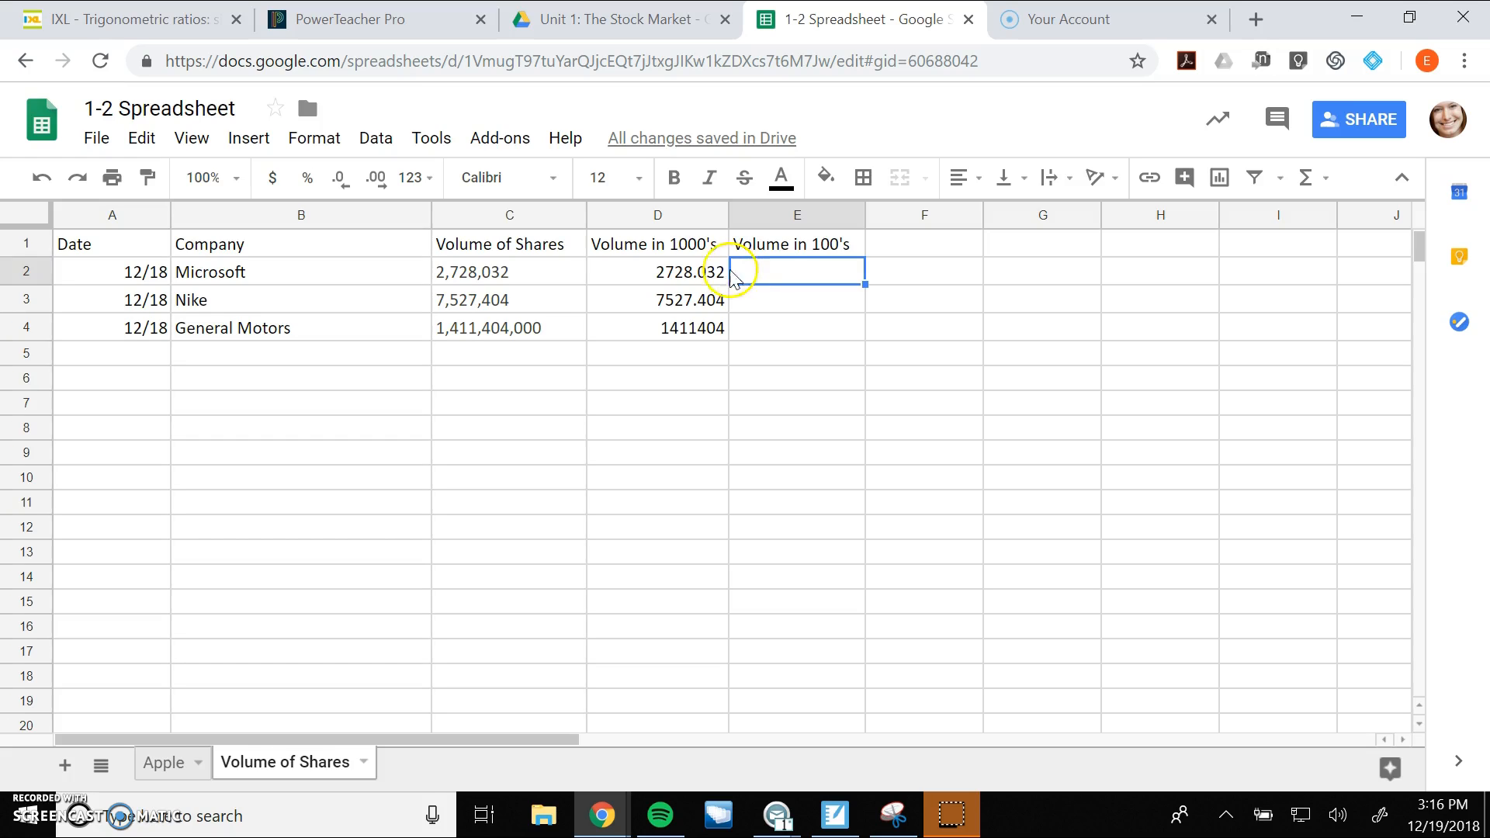
click(672, 248)
click(786, 249)
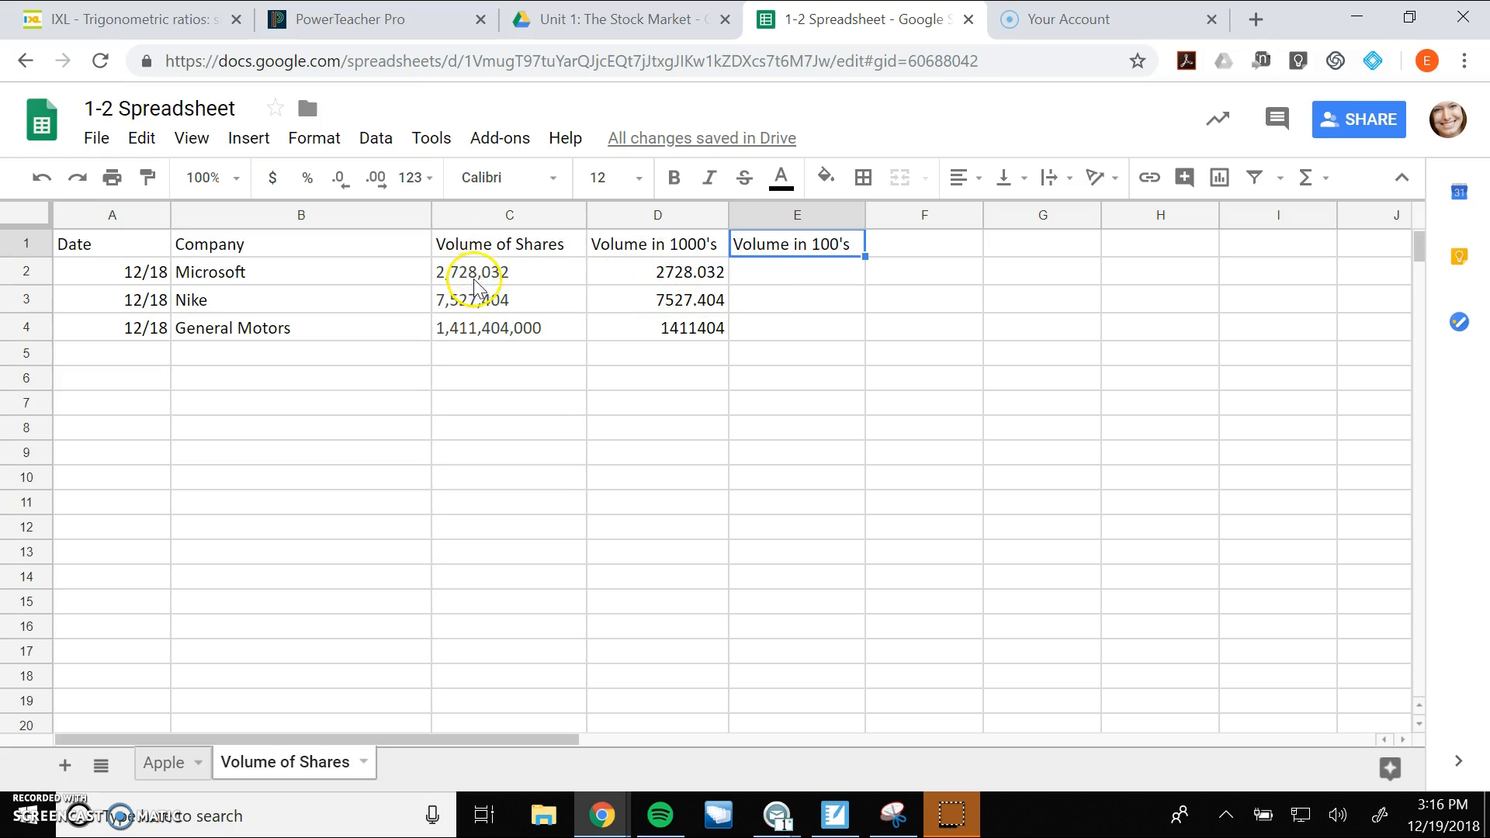
click(770, 278)
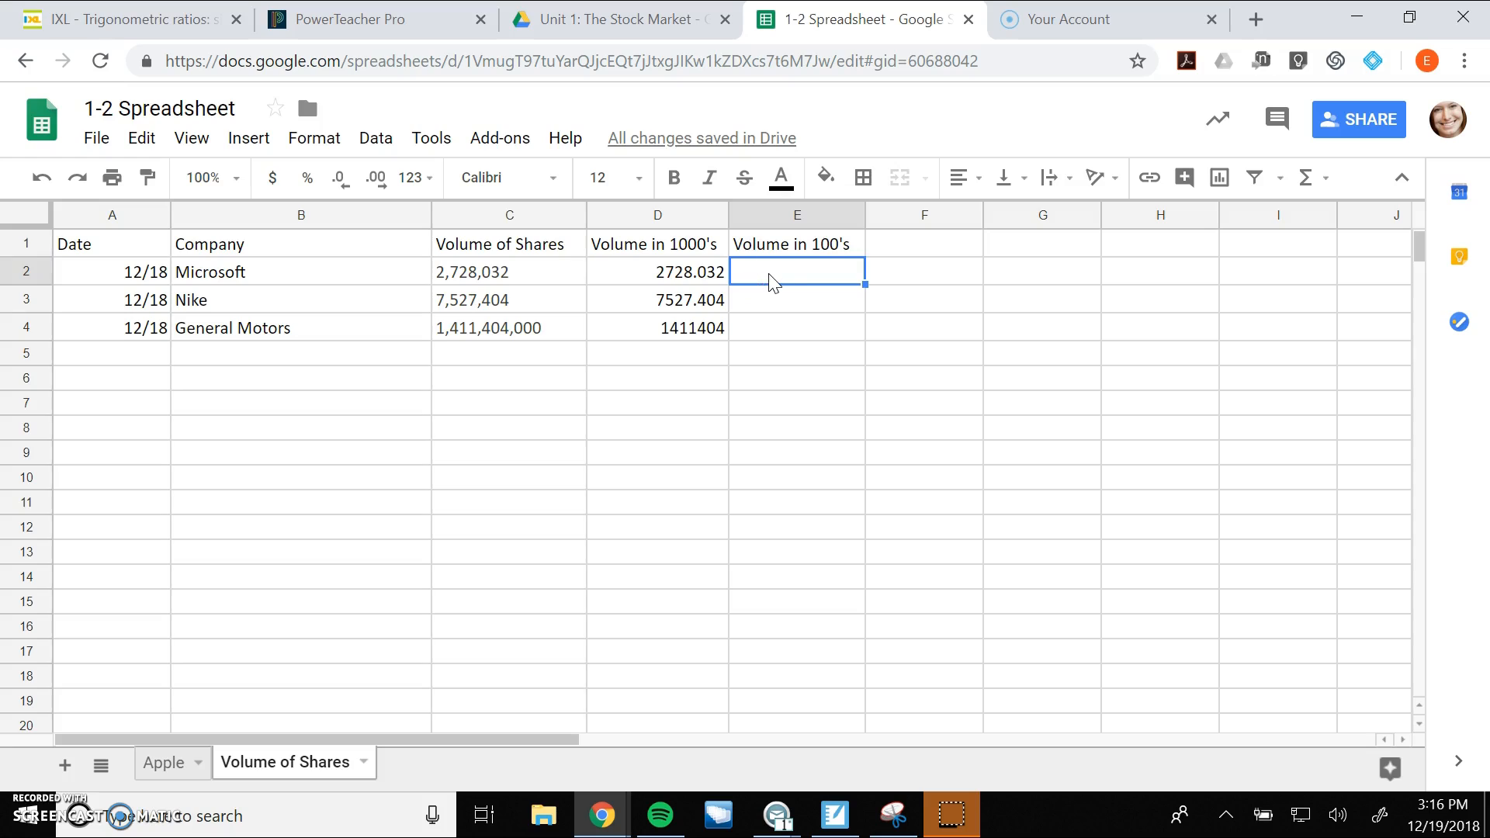
text(C)
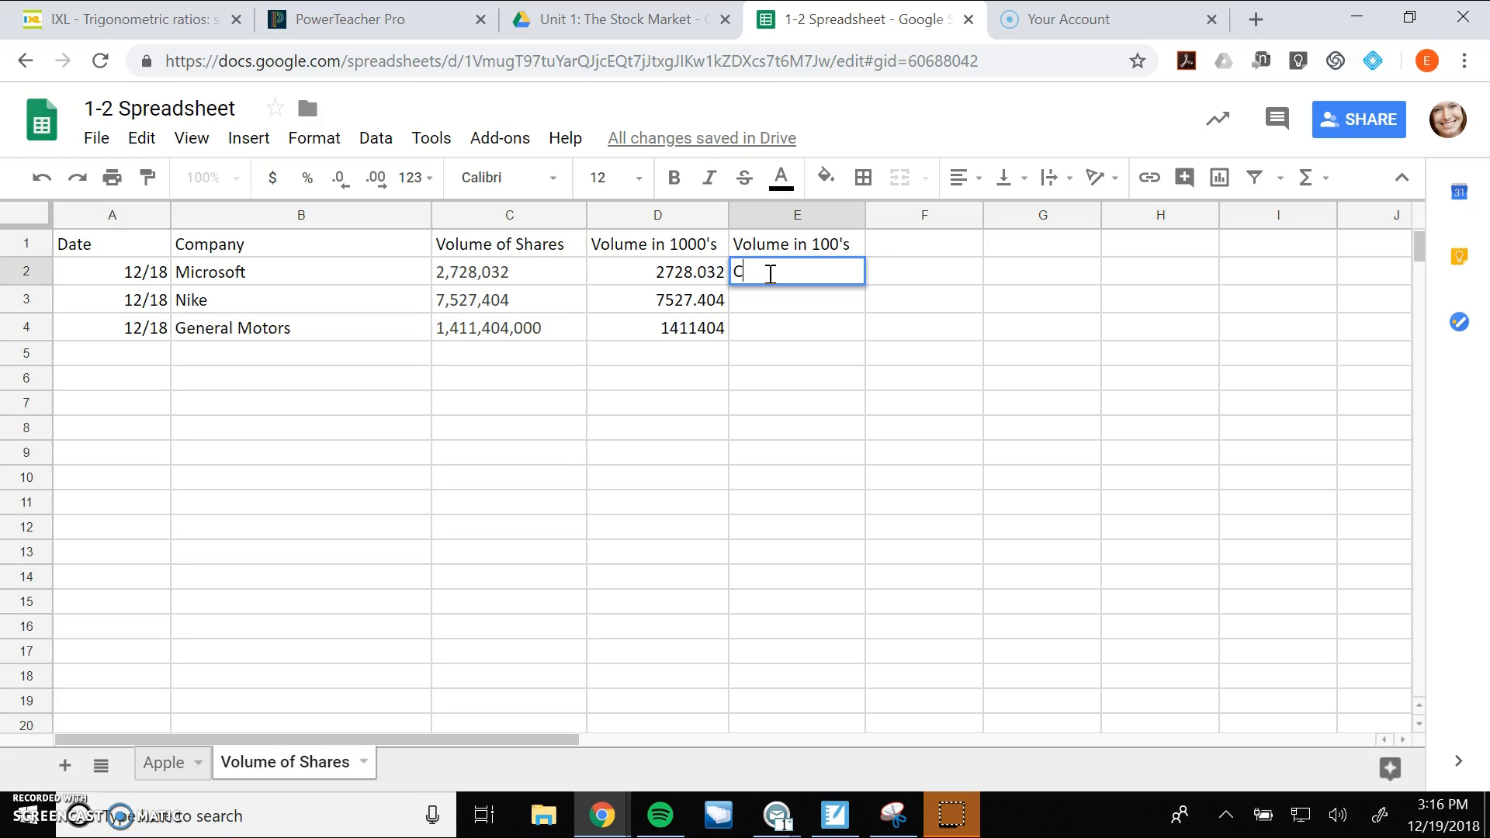
text(2)
key(BackSpace)
key(BackSpace)
text(=C2/100)
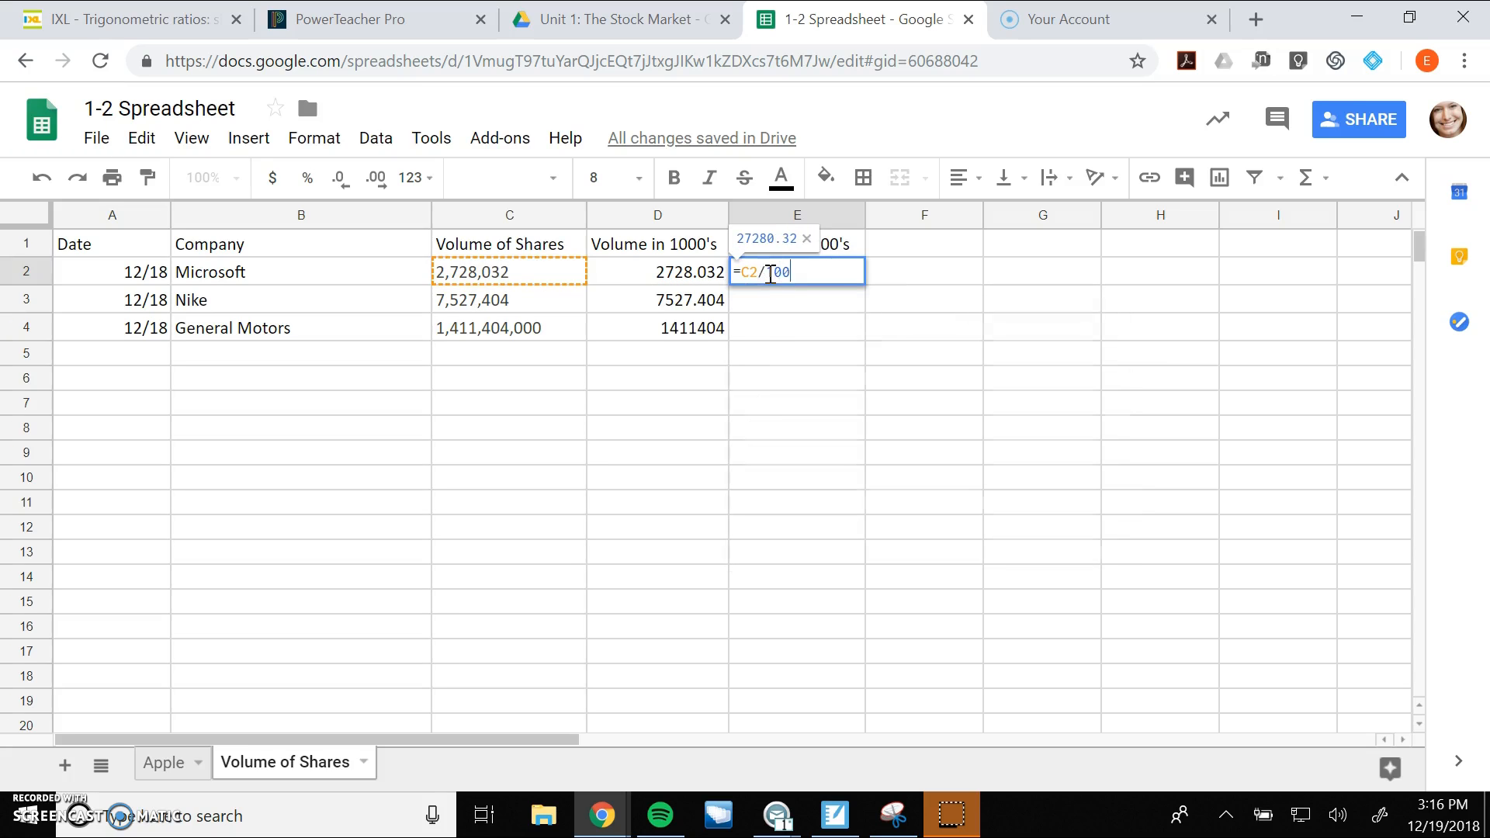
key(Return)
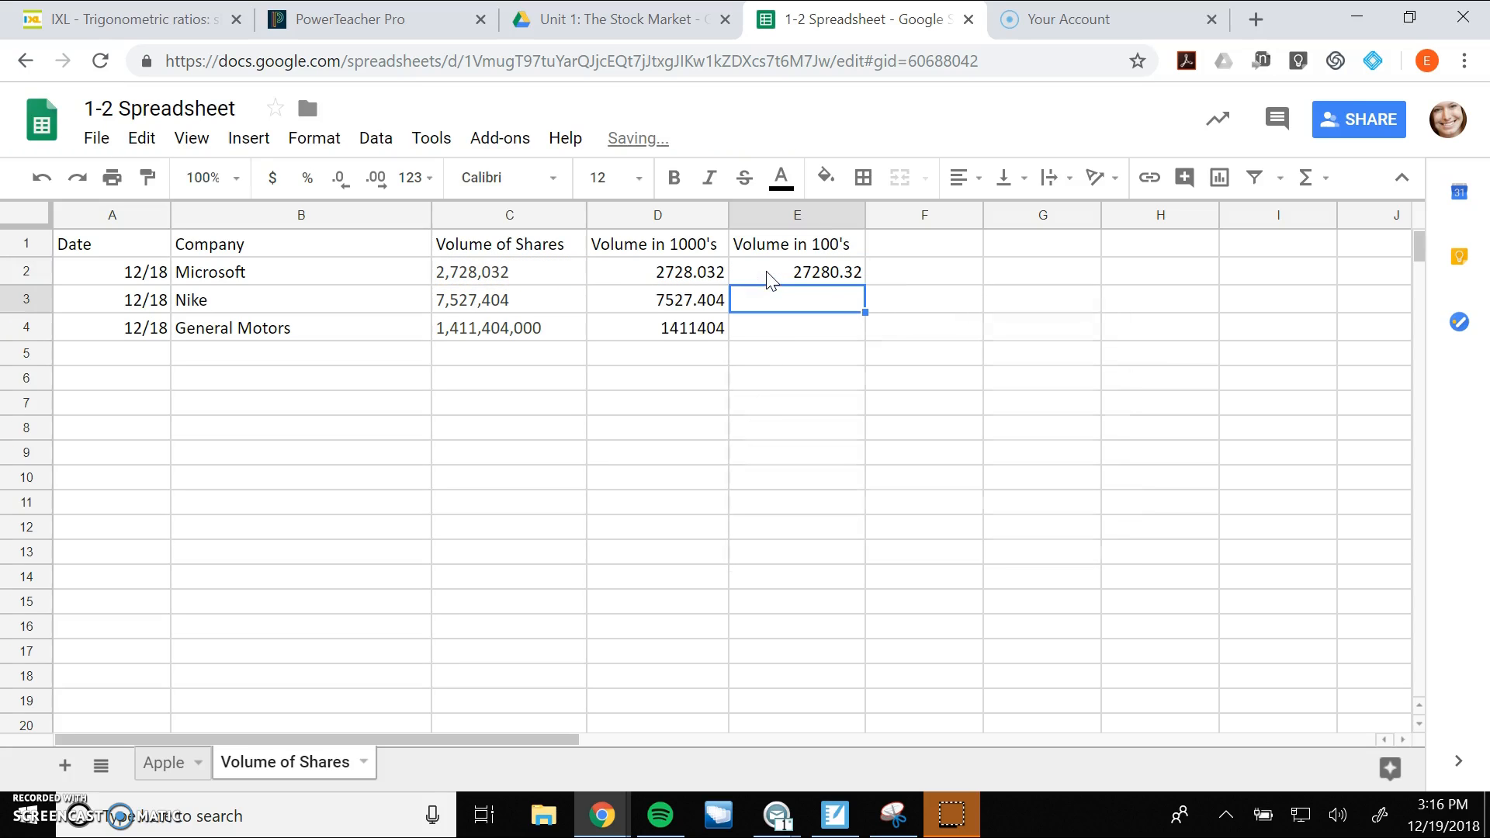
Fill the Volume in 100's formula from E2 down through E4.
click(803, 273)
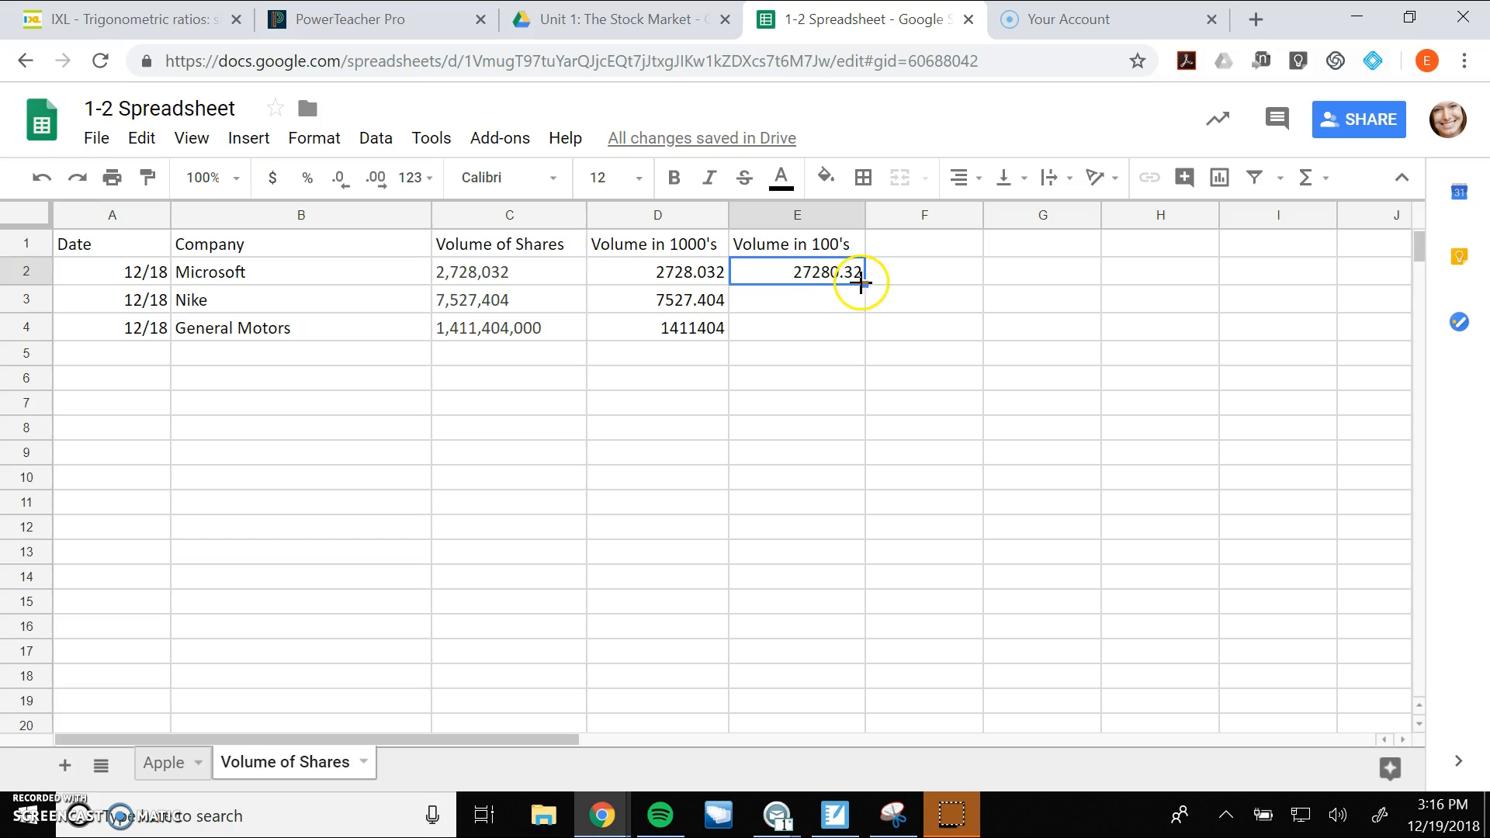
drag(864, 284, 860, 330)
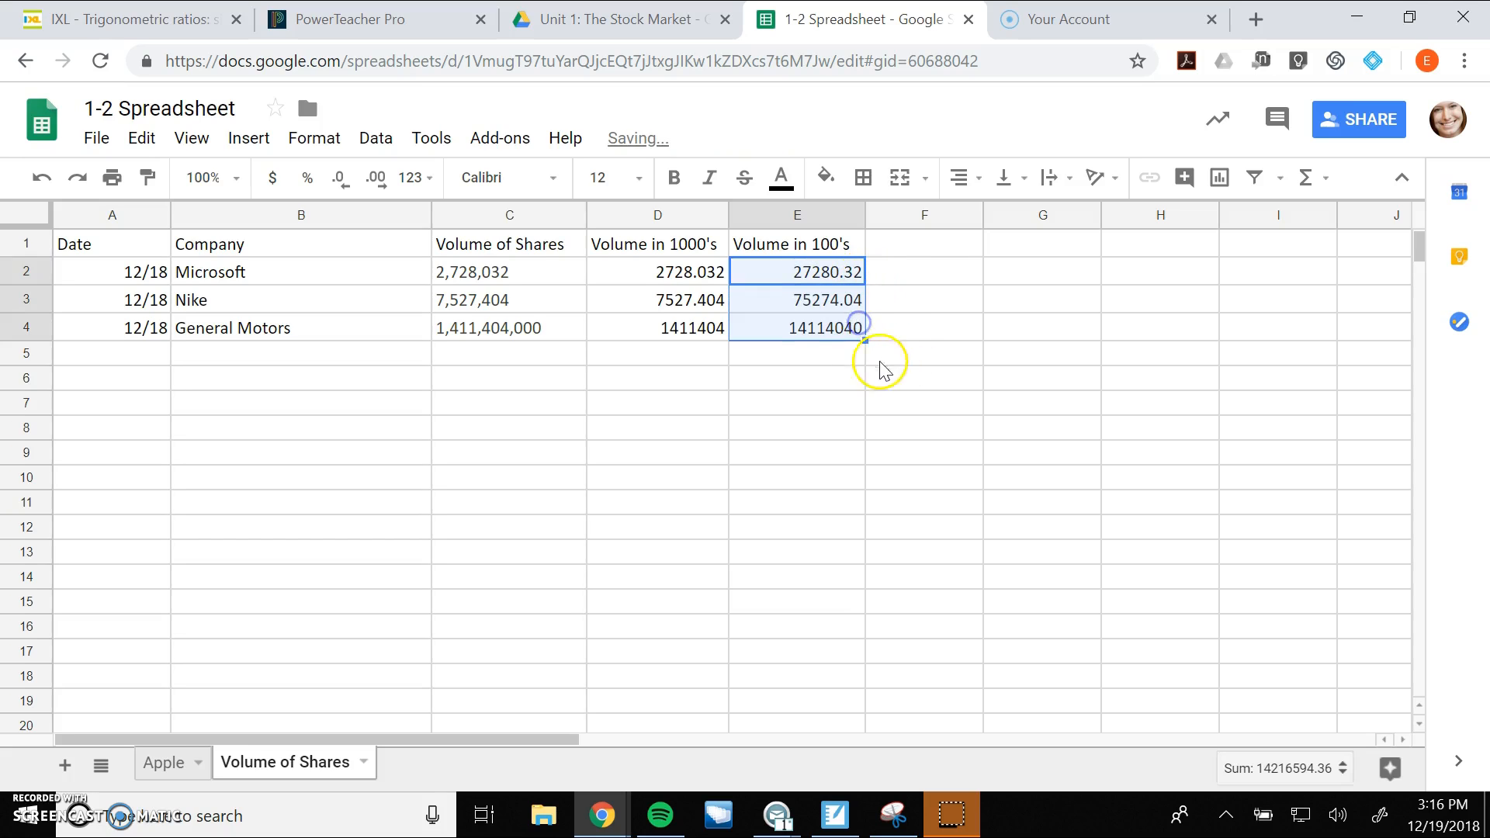
click(784, 357)
Compare the Volume in 1000's and Volume in 100's results for Microsoft, Nike and General Motors.
click(696, 326)
click(777, 329)
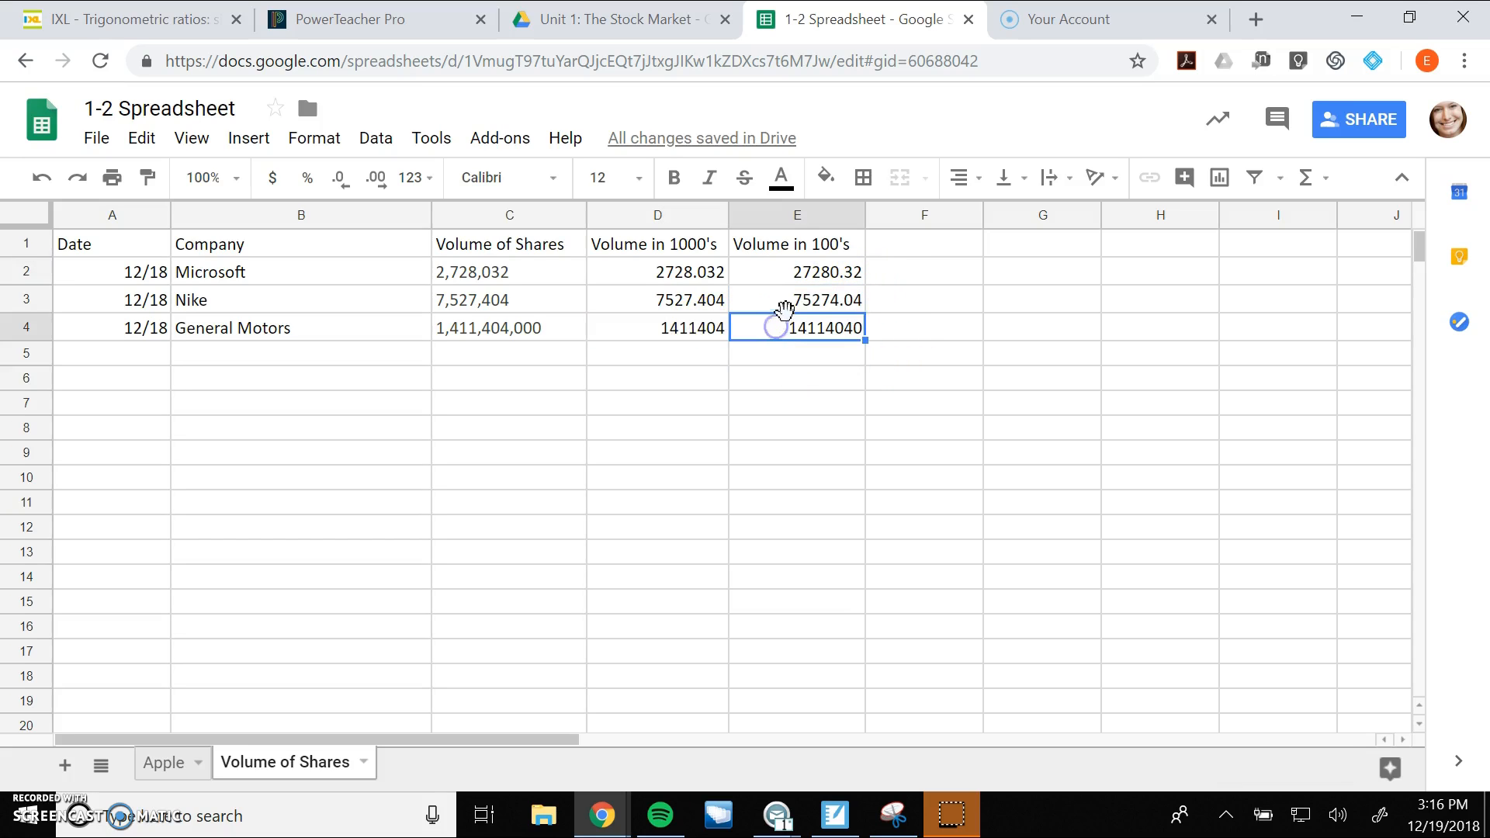
click(682, 301)
click(787, 271)
click(686, 273)
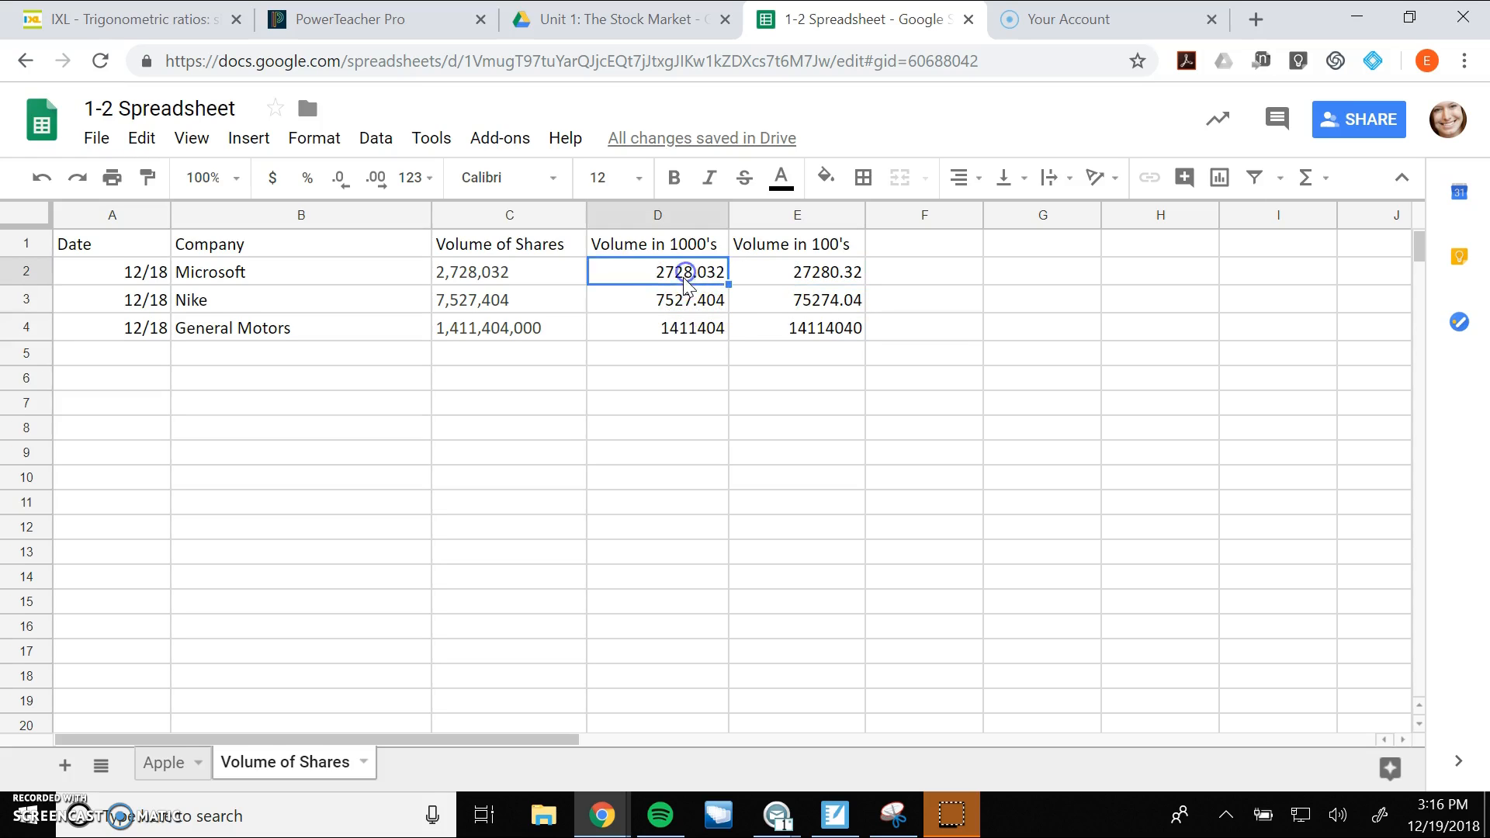
click(683, 301)
click(768, 300)
click(774, 274)
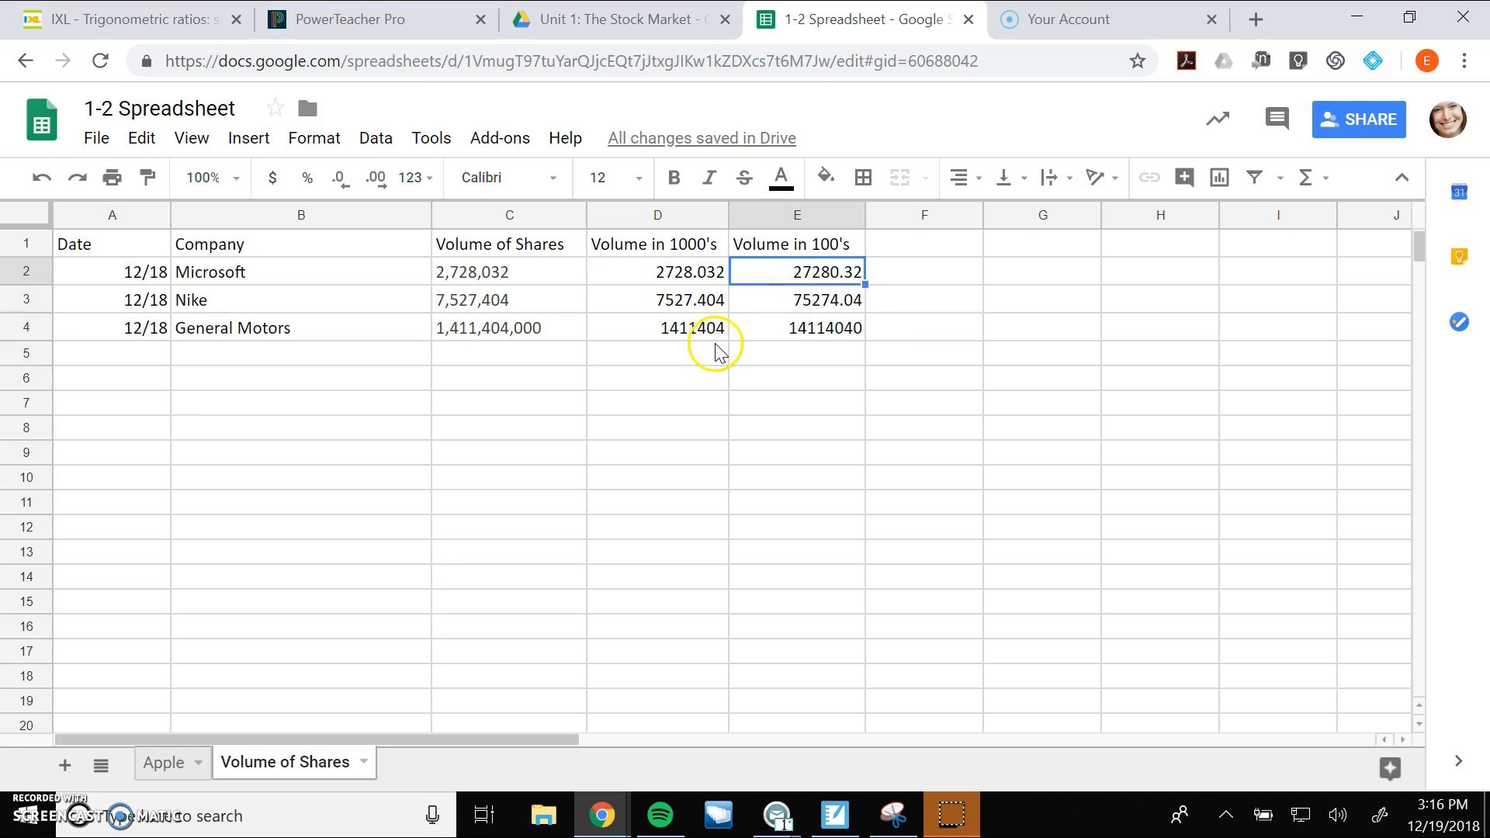